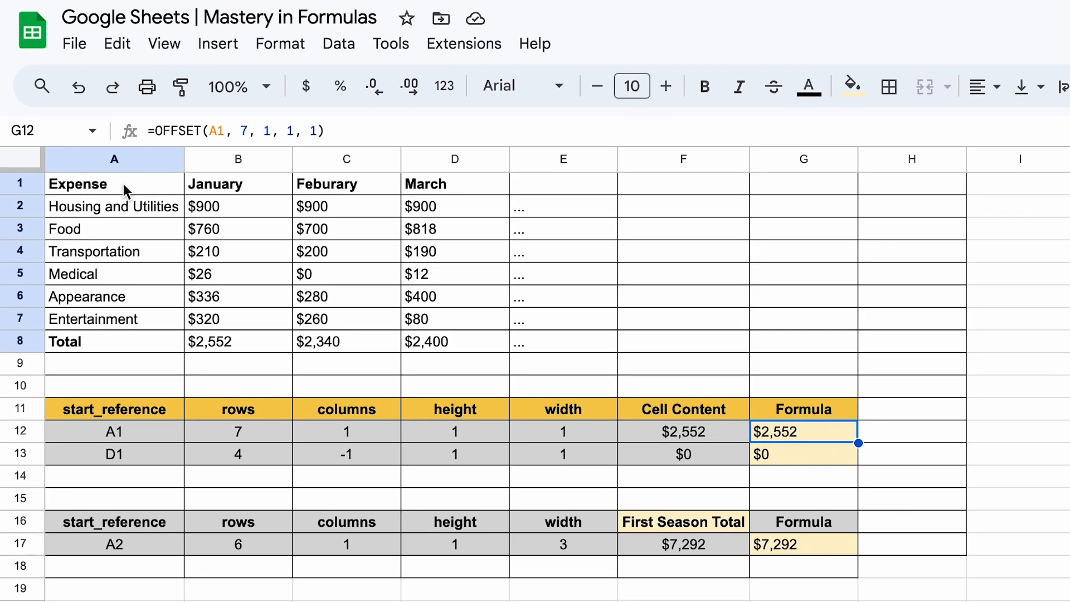
Step: Examine the expense table in A1:E8, the starting cell A1, and the January total that the first OFFSET example targets
left_click_drag(122, 183, 444, 177)
left_click_drag(66, 206, 111, 319)
left_click_drag(224, 323, 441, 343)
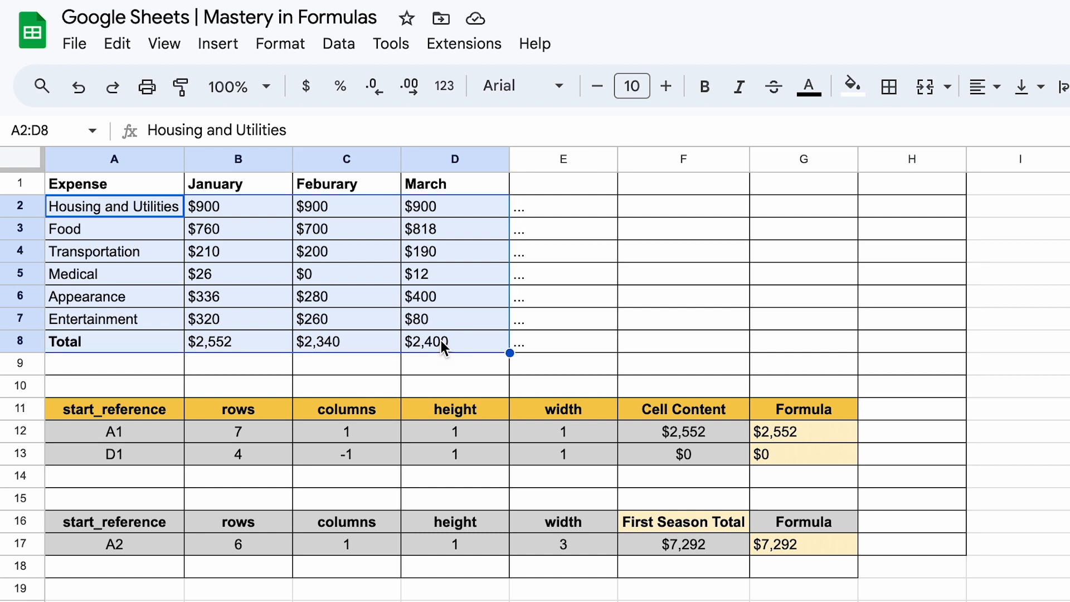
left_click(546, 342)
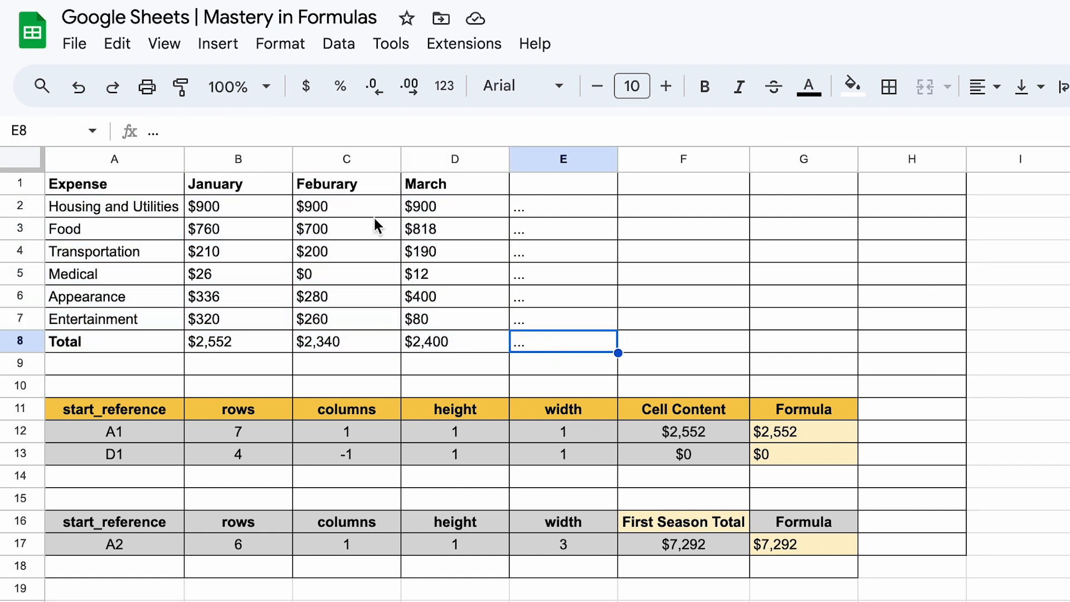
left_click_drag(84, 184, 423, 345)
left_click_drag(543, 185, 545, 352)
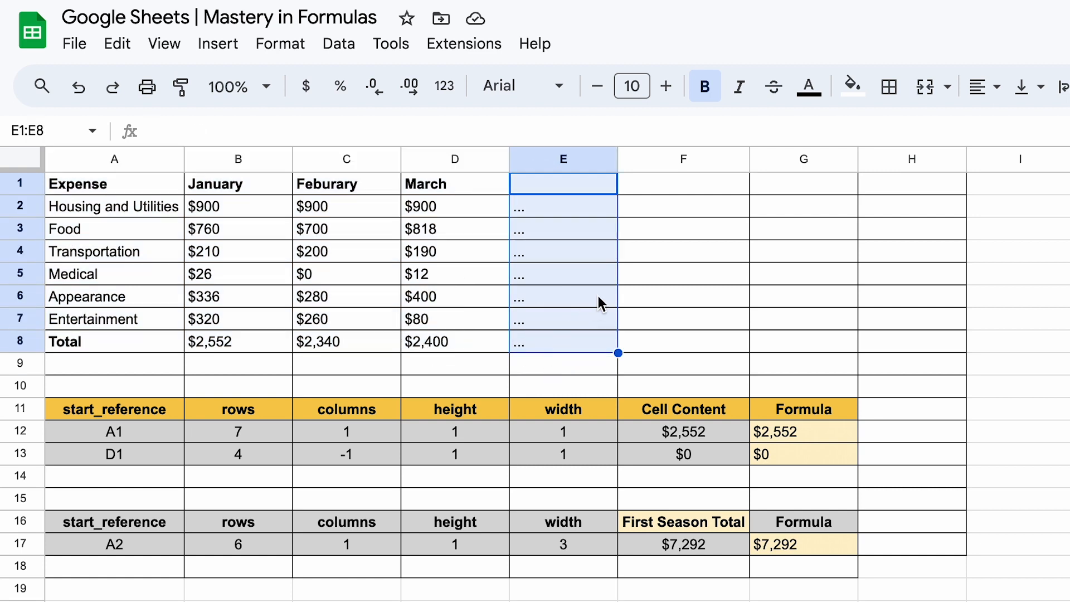
left_click(81, 211)
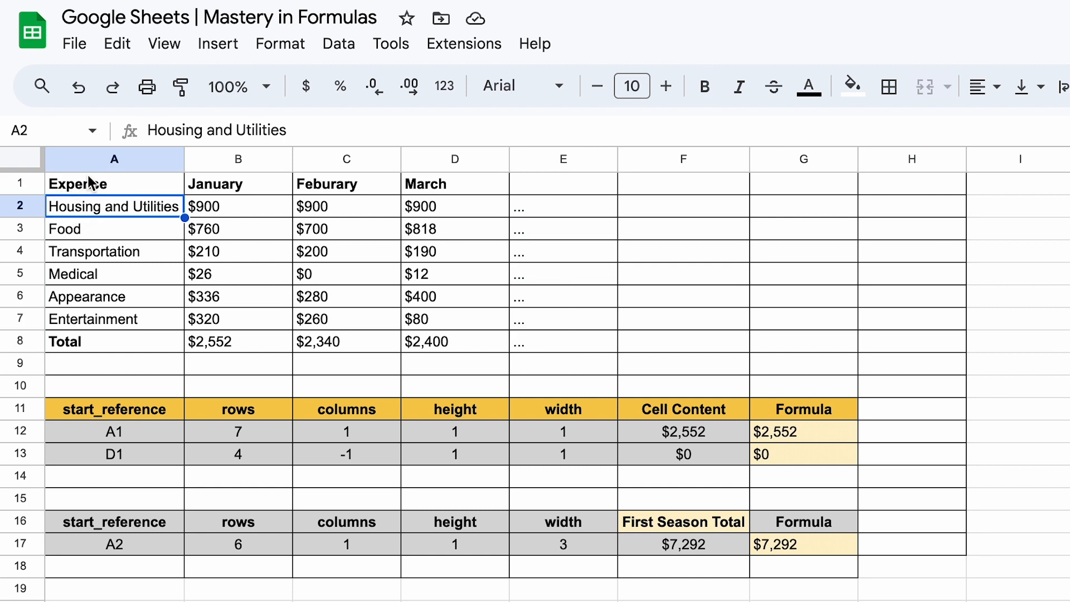
left_click(83, 186)
left_click_drag(98, 244, 103, 191)
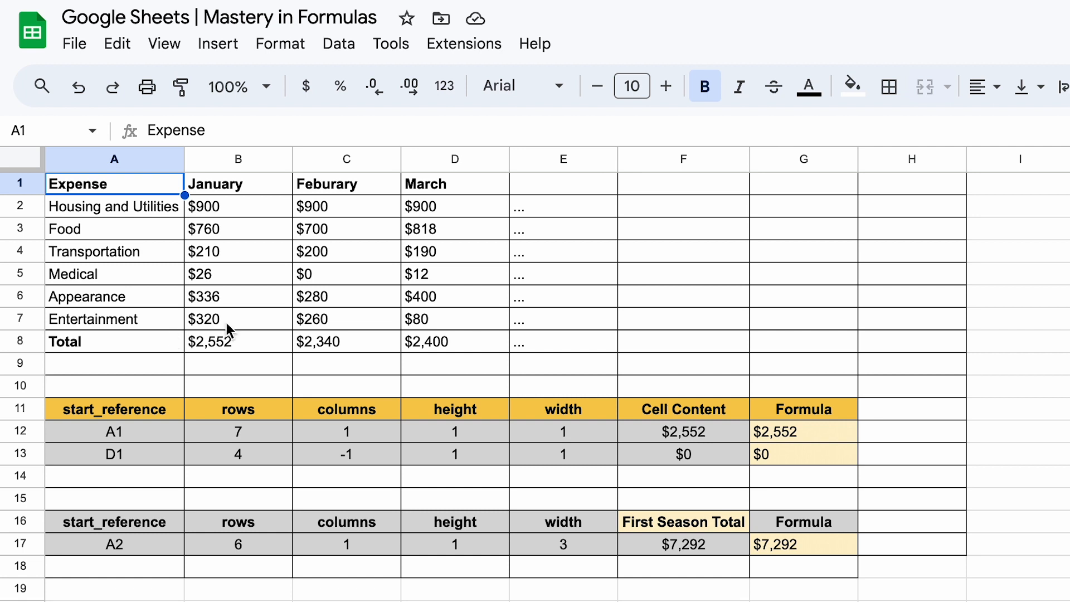
left_click(705, 433)
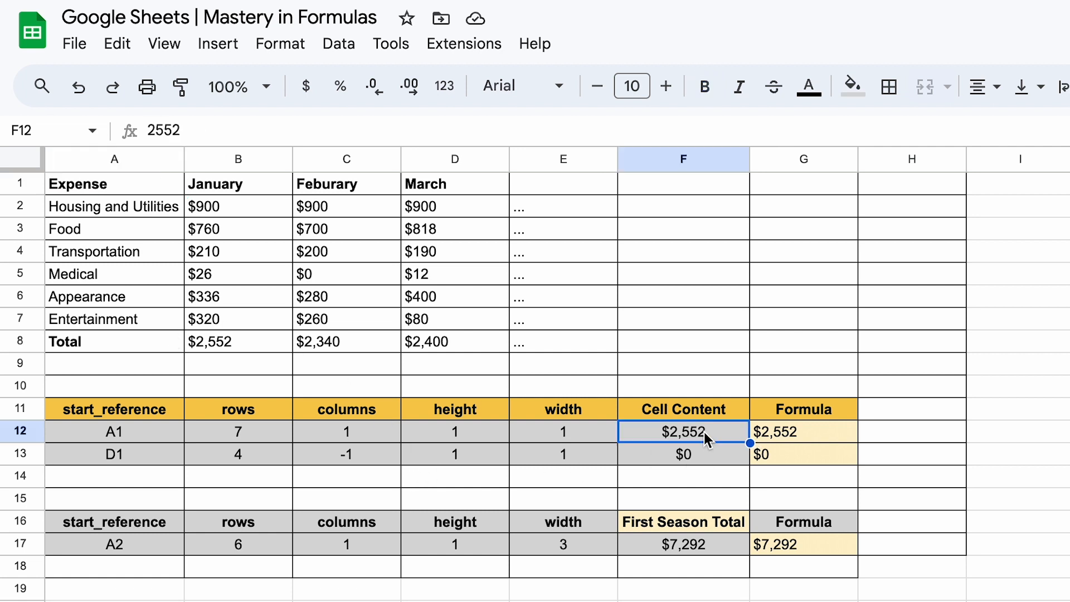
left_click(232, 343)
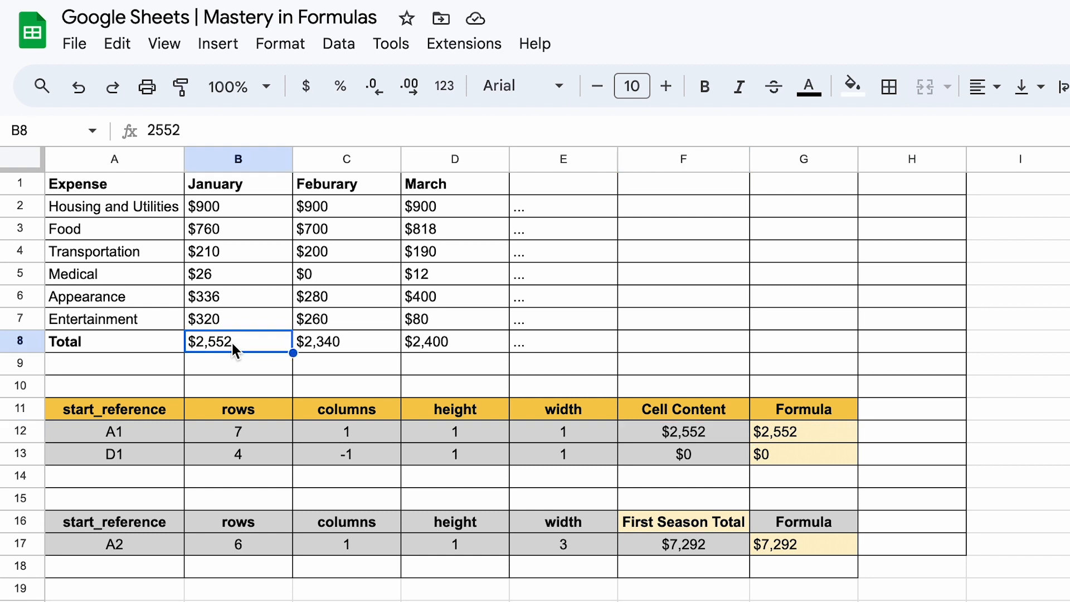
Step: Clear the existing formulas from G12 and G13 in the first OFFSET example table
left_click(824, 441)
key("Delete")
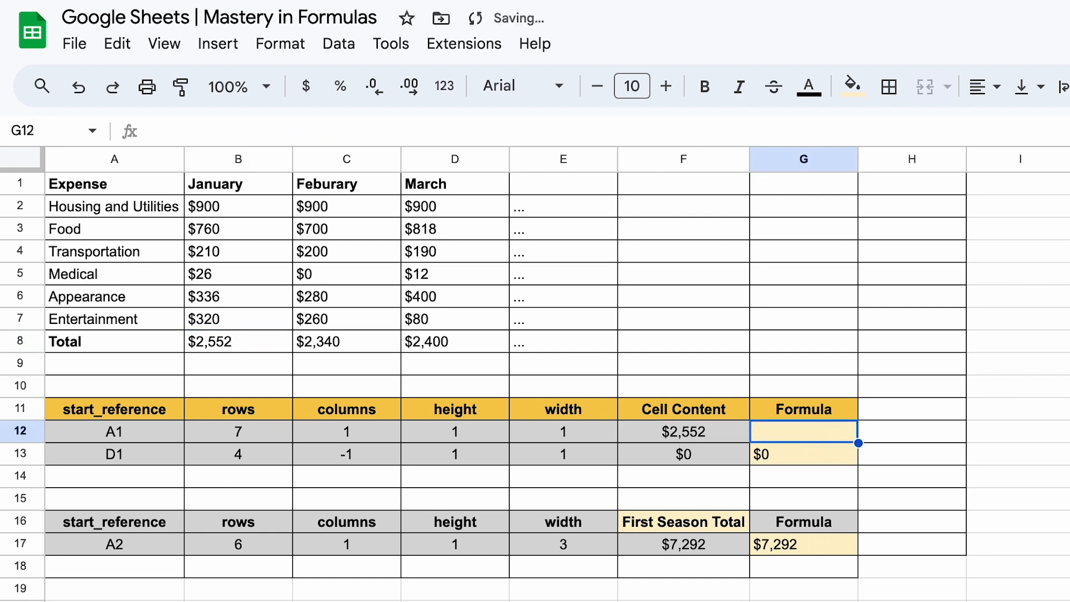
key("Down")
key("Delete")
key("Up")
left_click(696, 438)
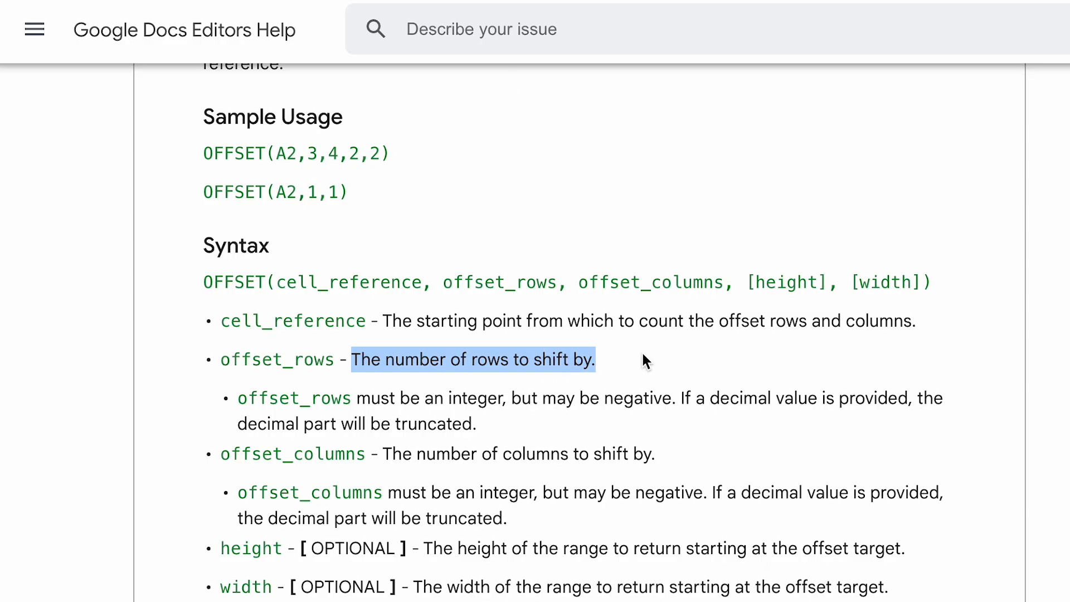
Step: Switch to the Google Docs Editors Help page and read the OFFSET syntax, covering cell_reference, offset_rows, offset_columns, height and width
left_click(641, 350)
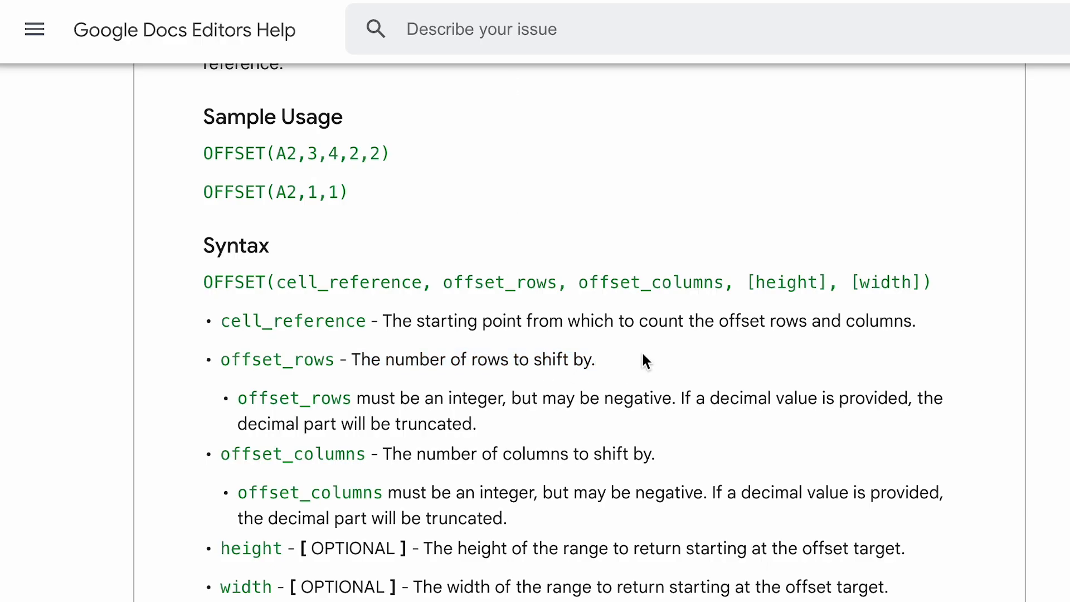
left_click_drag(204, 282, 423, 287)
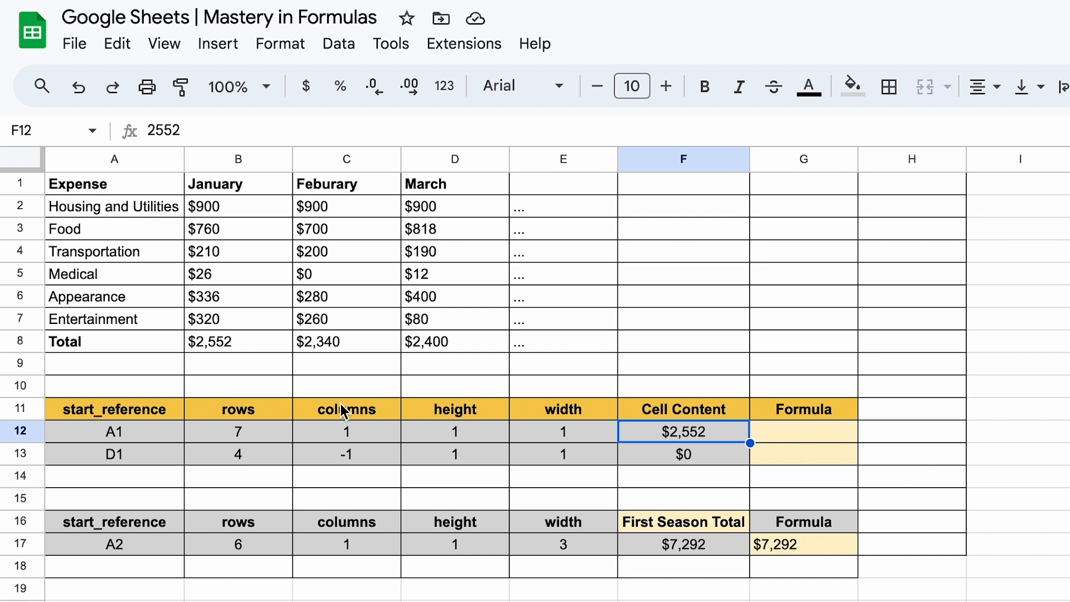
left_click(96, 189)
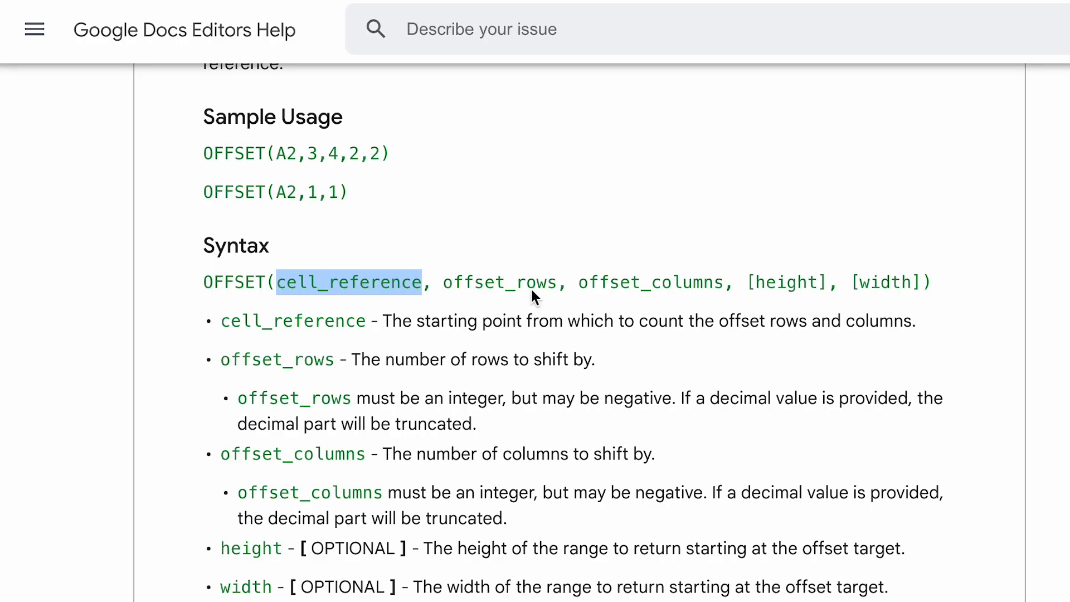
left_click(446, 280)
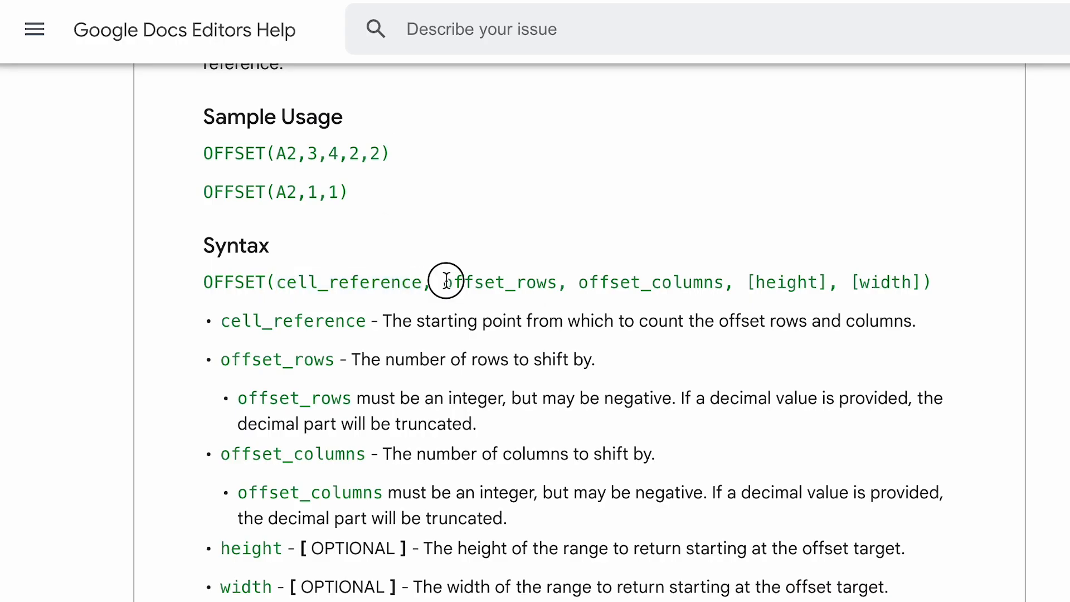
left_click_drag(446, 280, 556, 283)
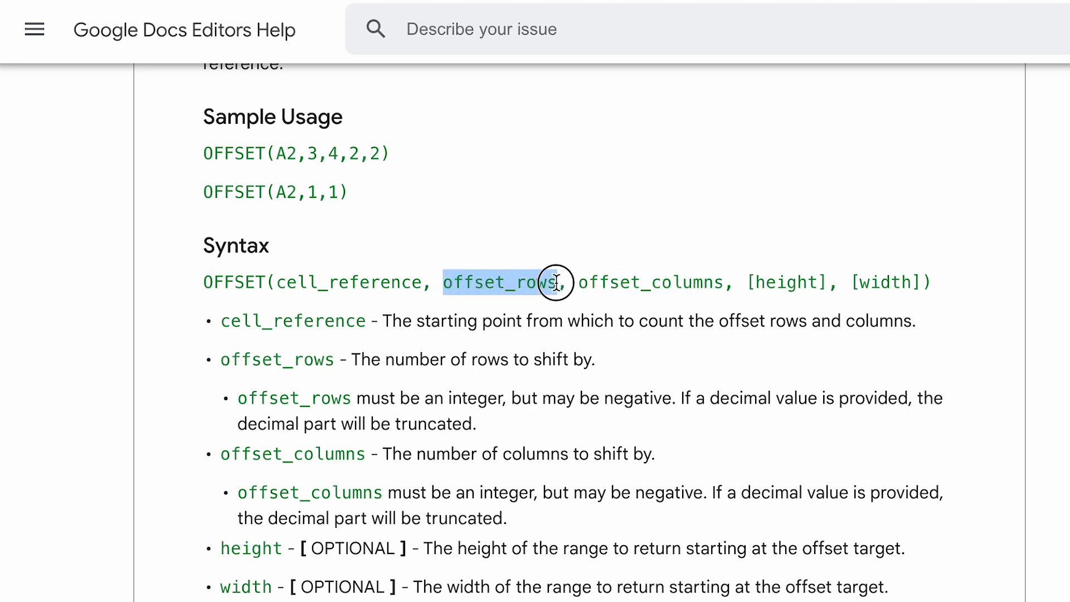
left_click_drag(351, 359, 592, 354)
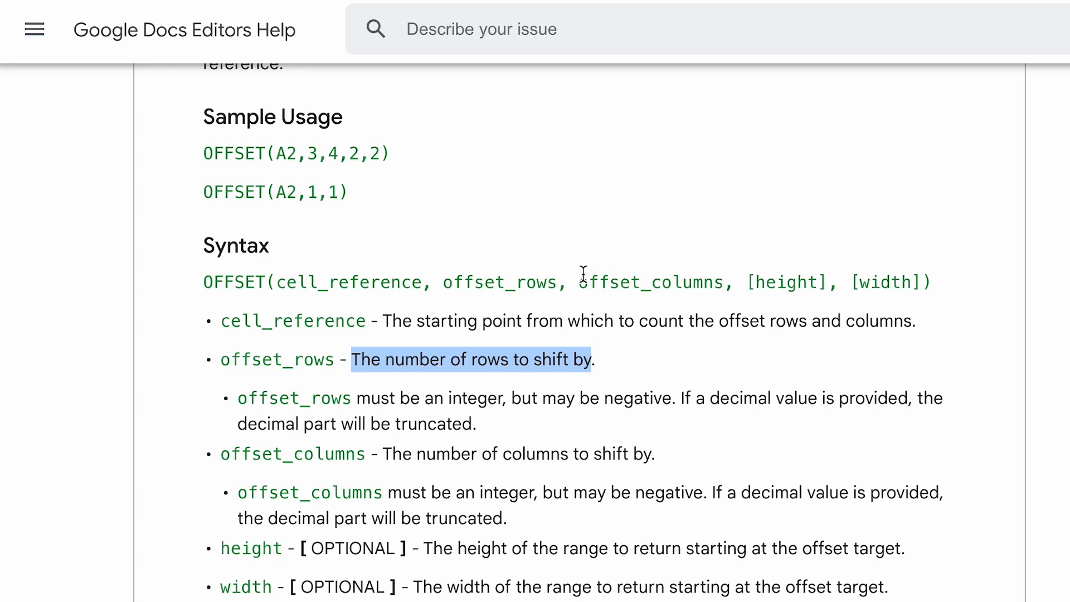
left_click_drag(580, 282, 713, 282)
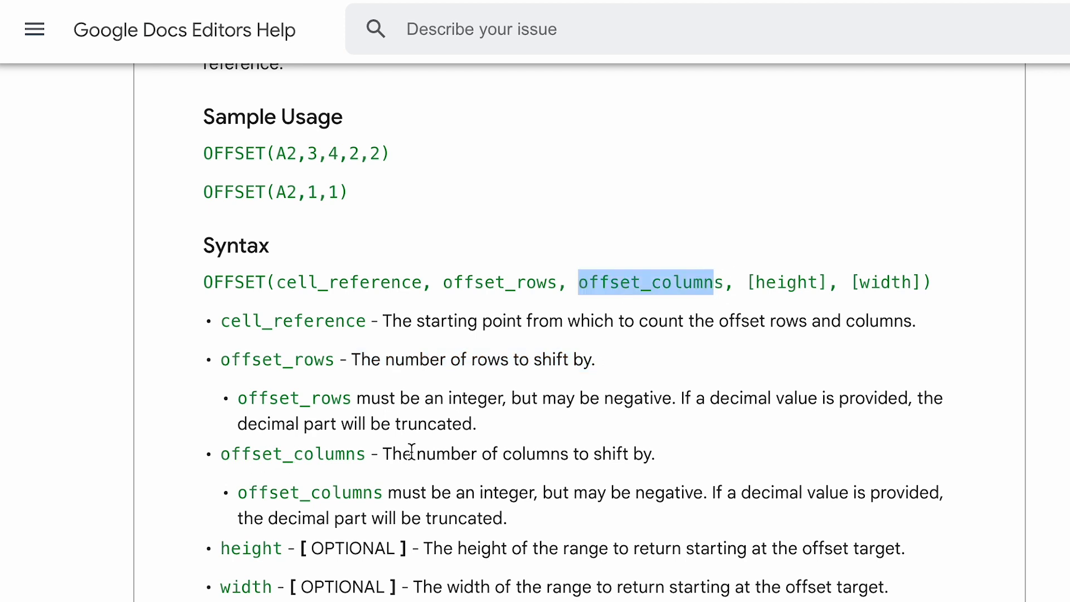
left_click_drag(393, 453, 656, 449)
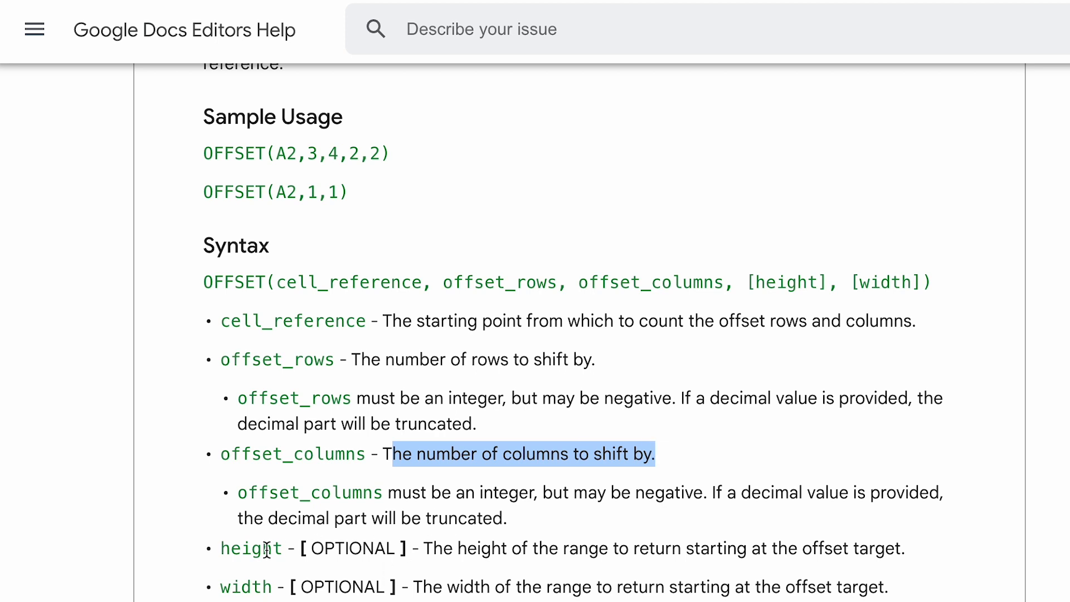
left_click_drag(686, 548, 833, 548)
left_click(616, 568)
left_click_drag(634, 548, 893, 544)
left_click_drag(655, 587, 879, 588)
left_click(878, 588)
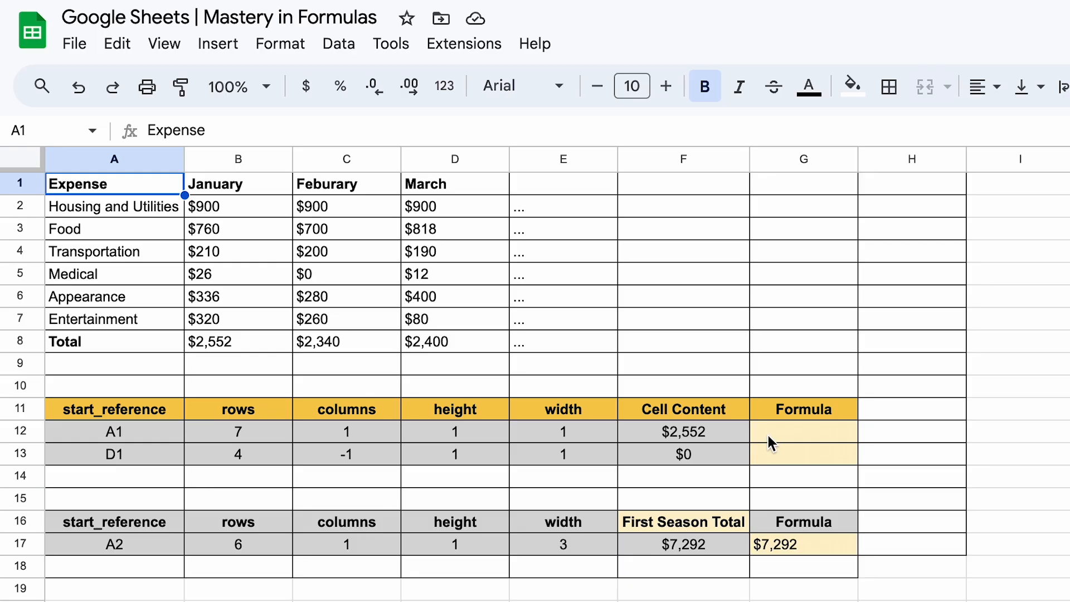
Step: Review the start reference, rows, columns, height and width arguments listed in row 12 for the first OFFSET example
left_click(772, 435)
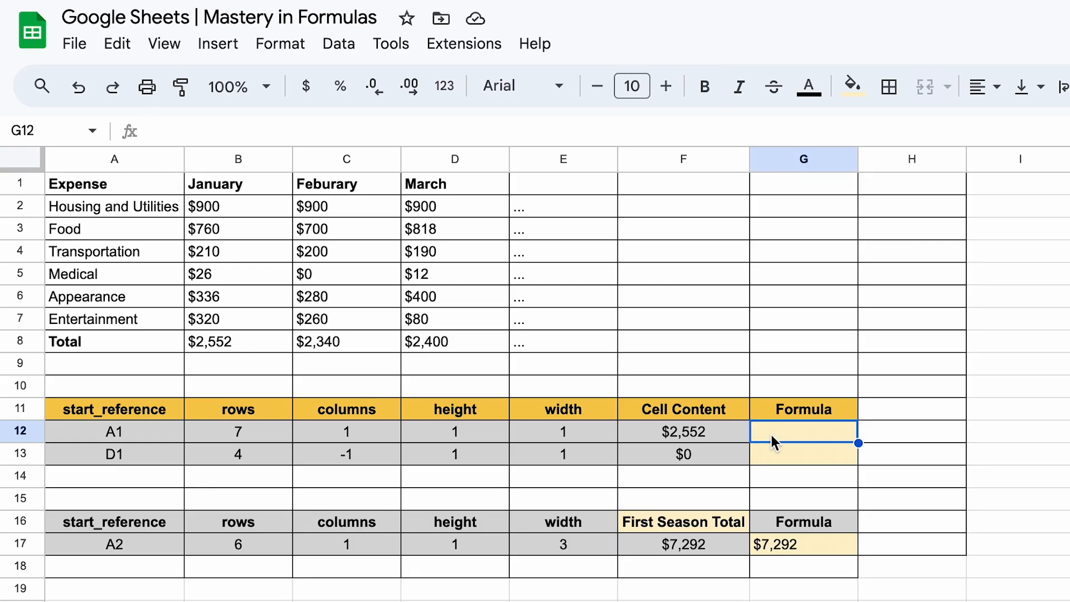
left_click(94, 435)
left_click(262, 431)
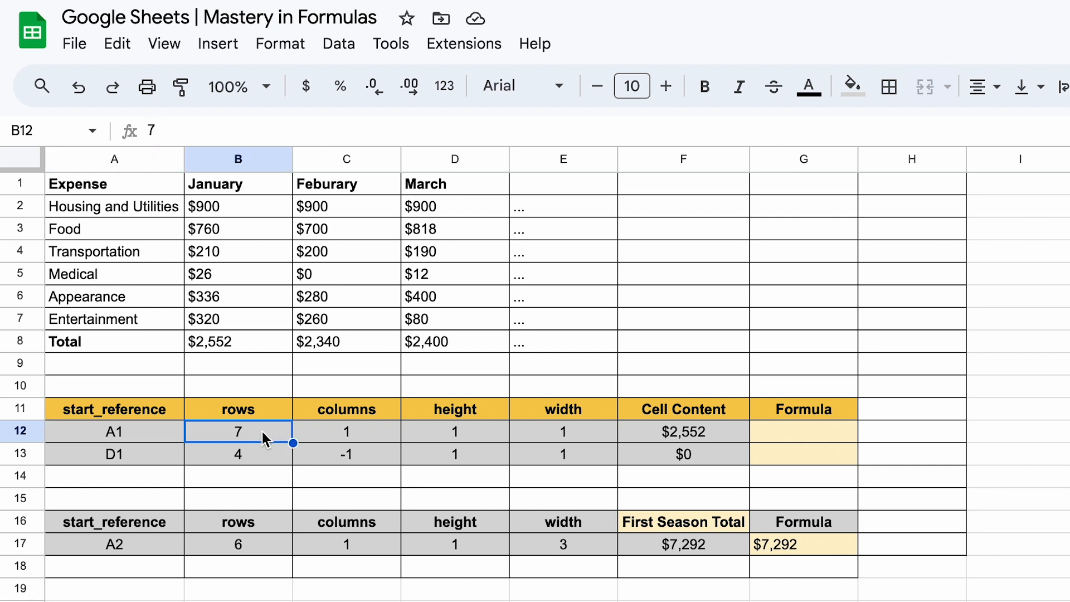
left_click(372, 429)
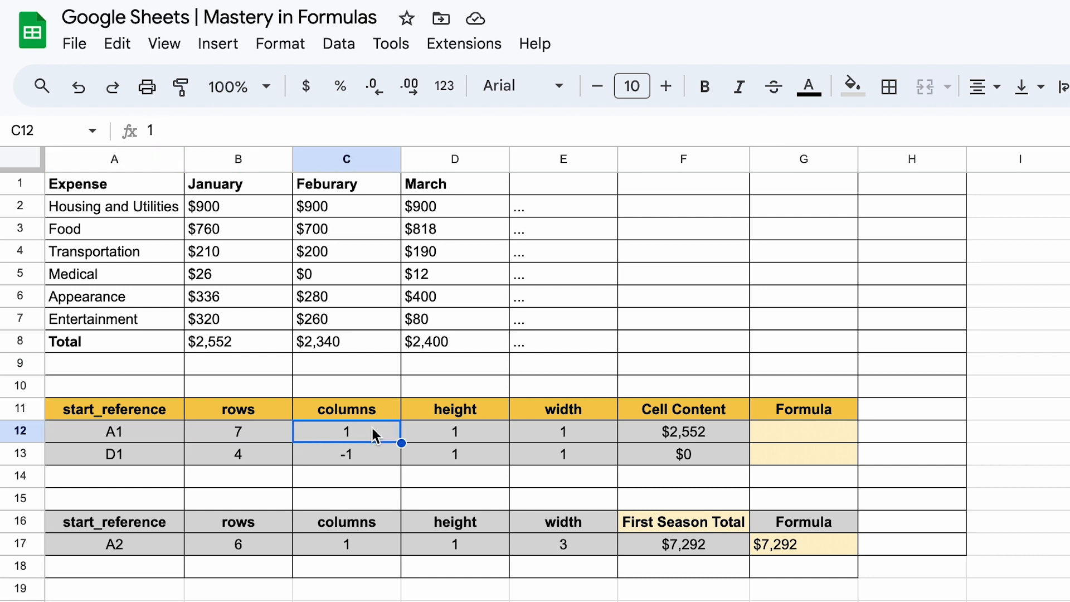
left_click(486, 432)
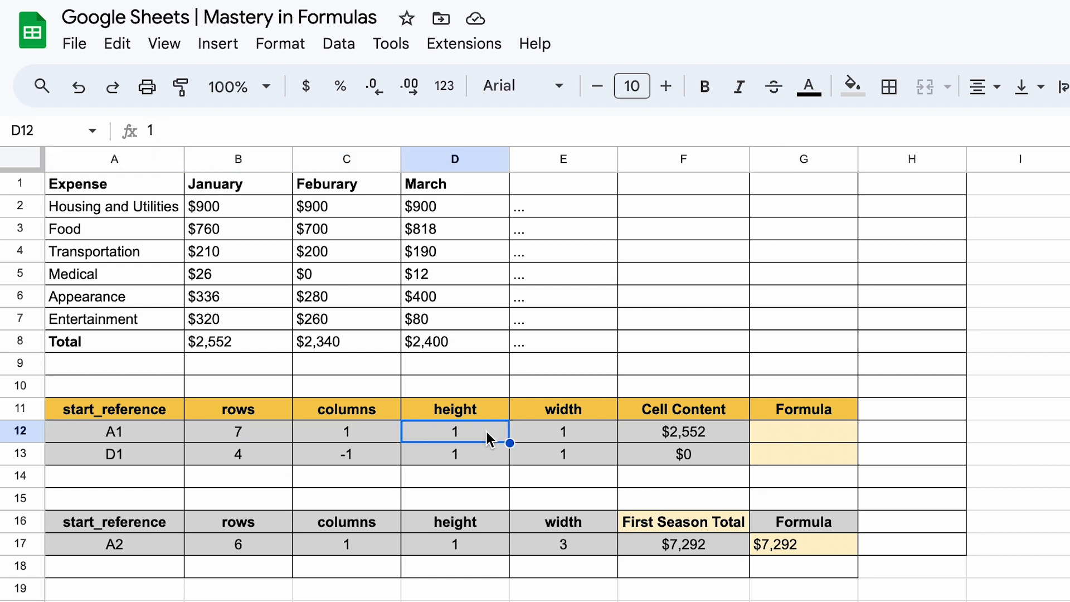
left_click(599, 434)
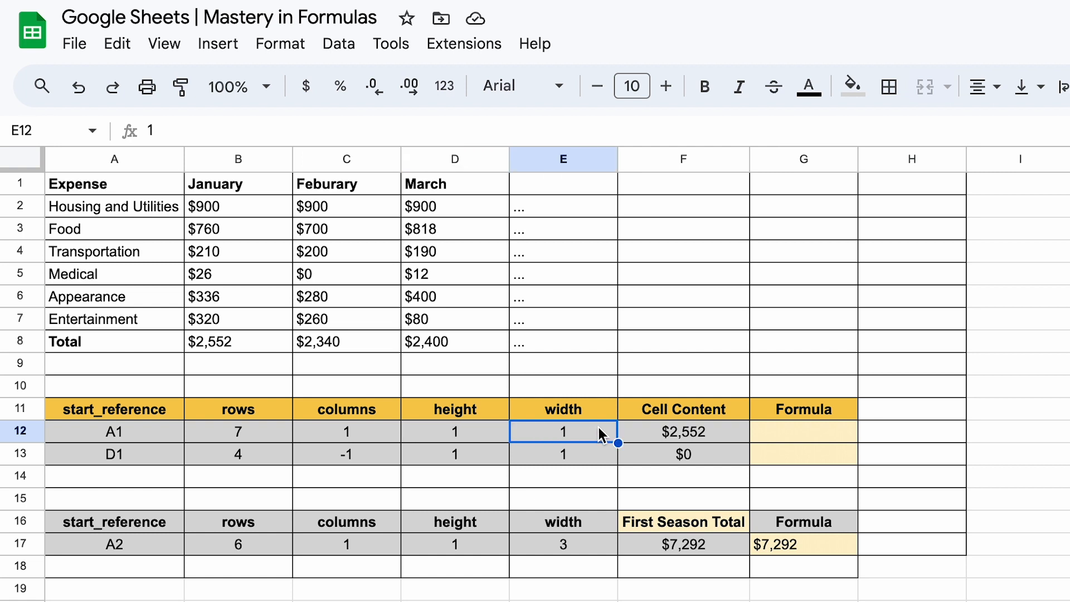
Step: Enter the formula =OFFSET(A1,7,1,1,1) in G12
left_click(786, 440)
type("=")
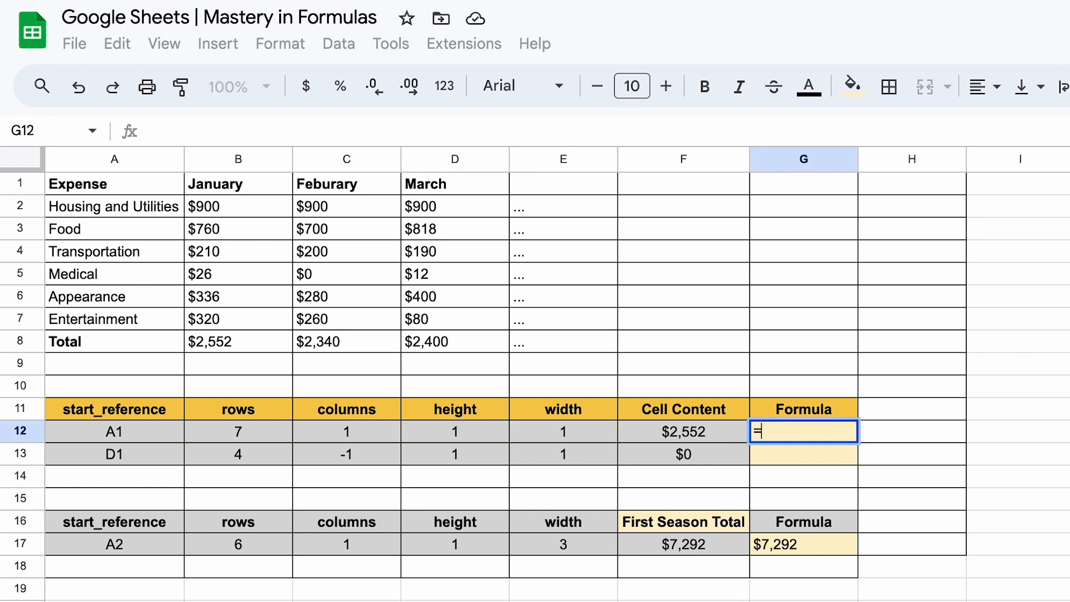
type("off")
key("Tab")
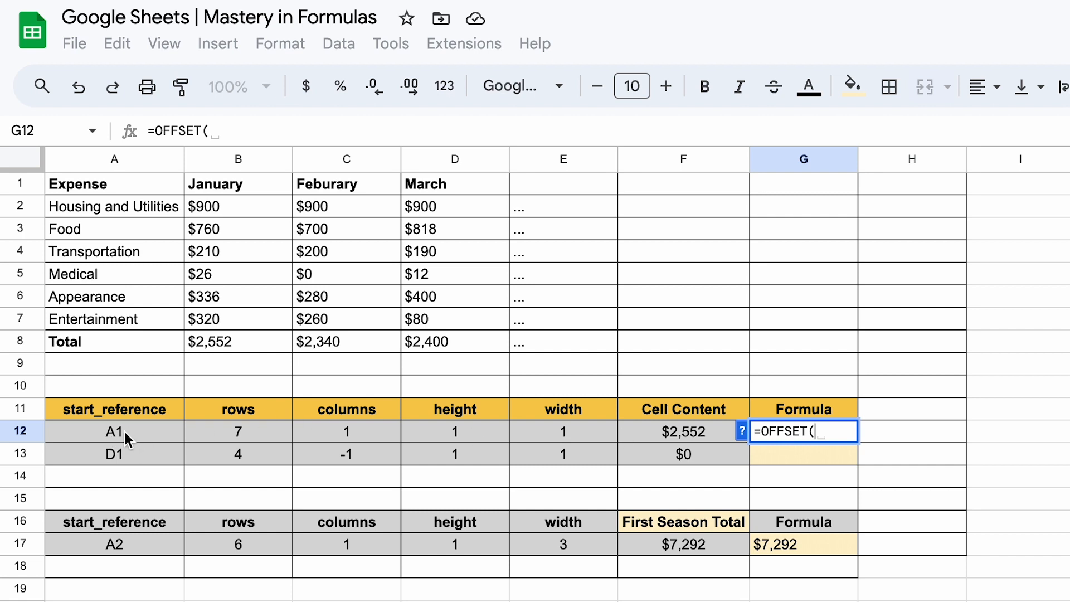
left_click(94, 189)
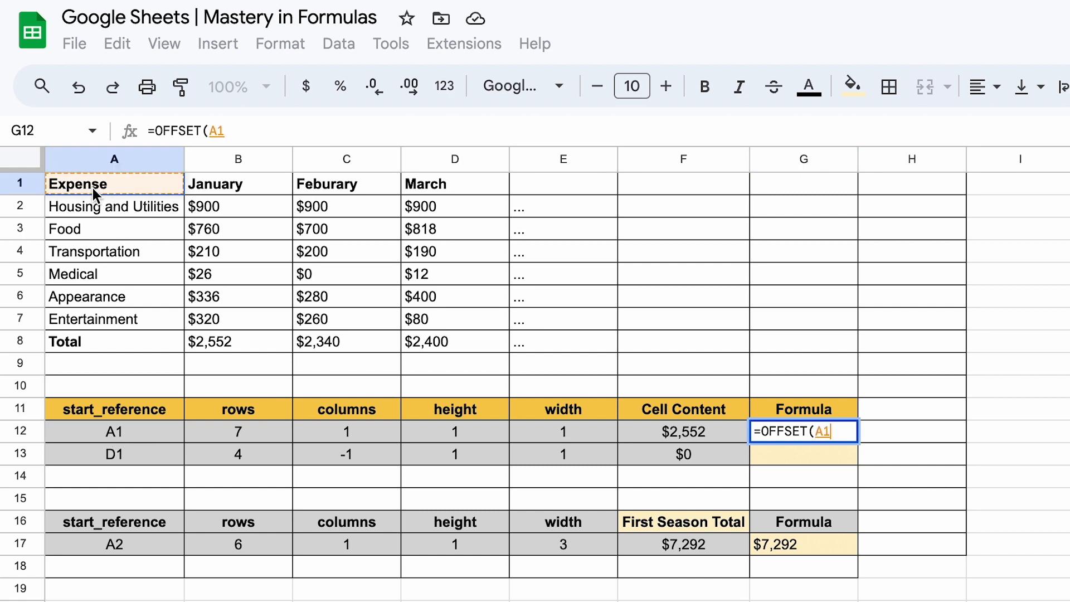
type(",")
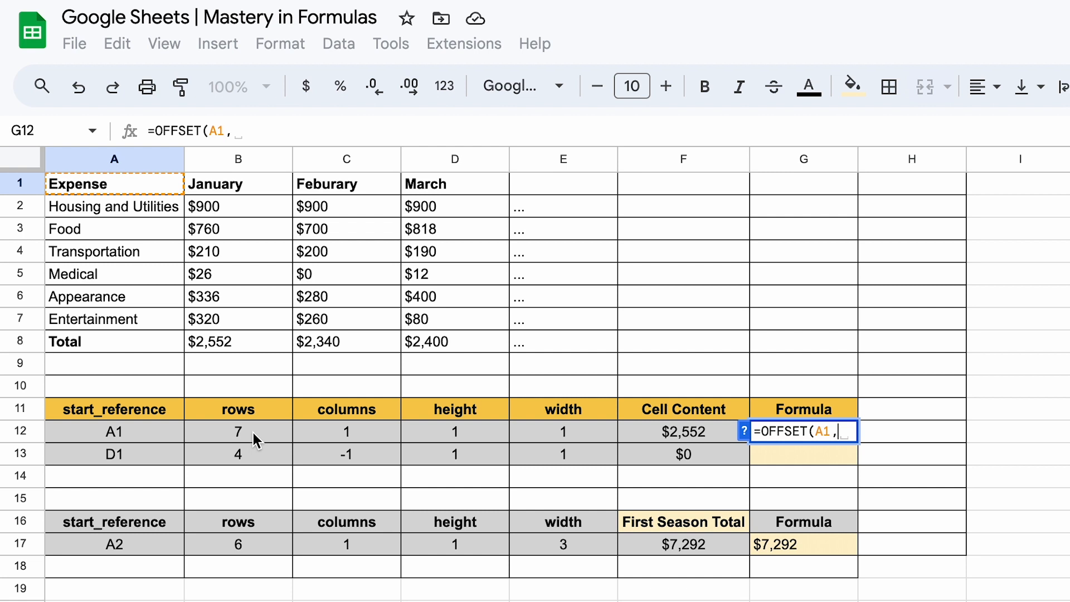
type("7,")
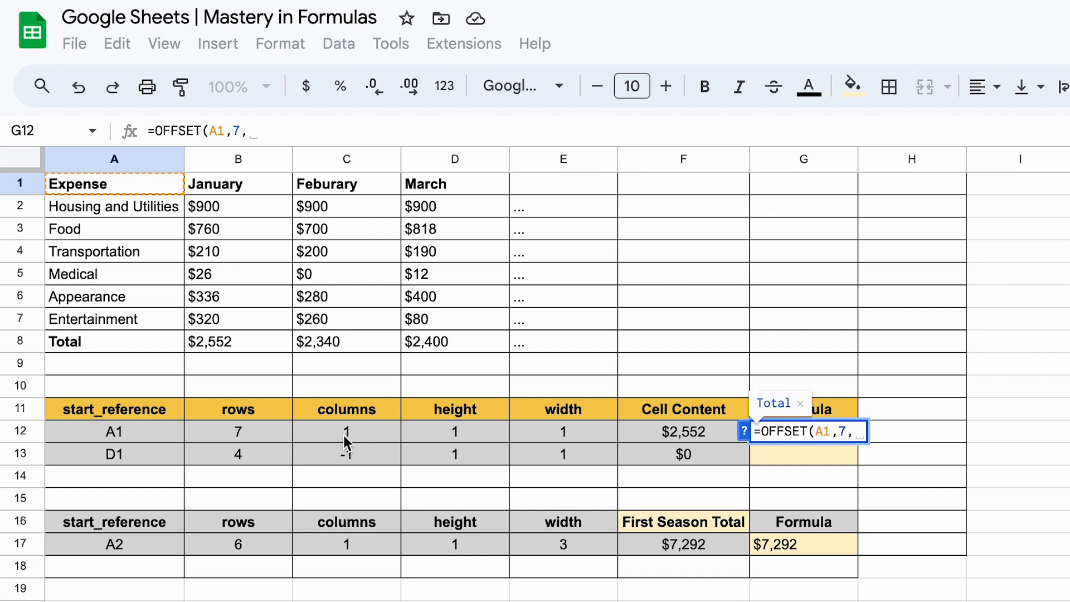
type("1")
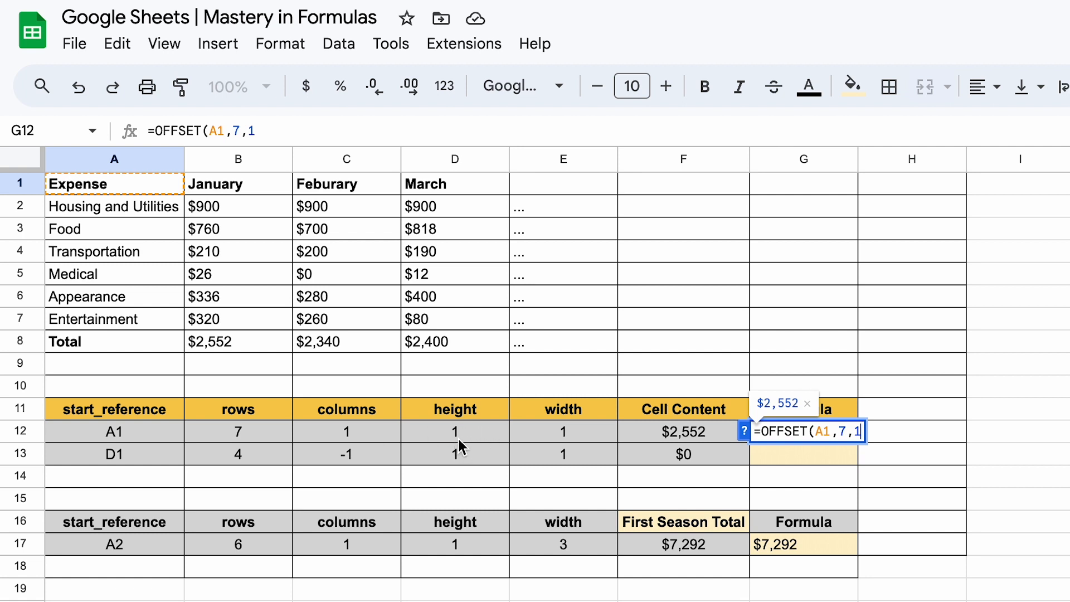
type(",1,1")
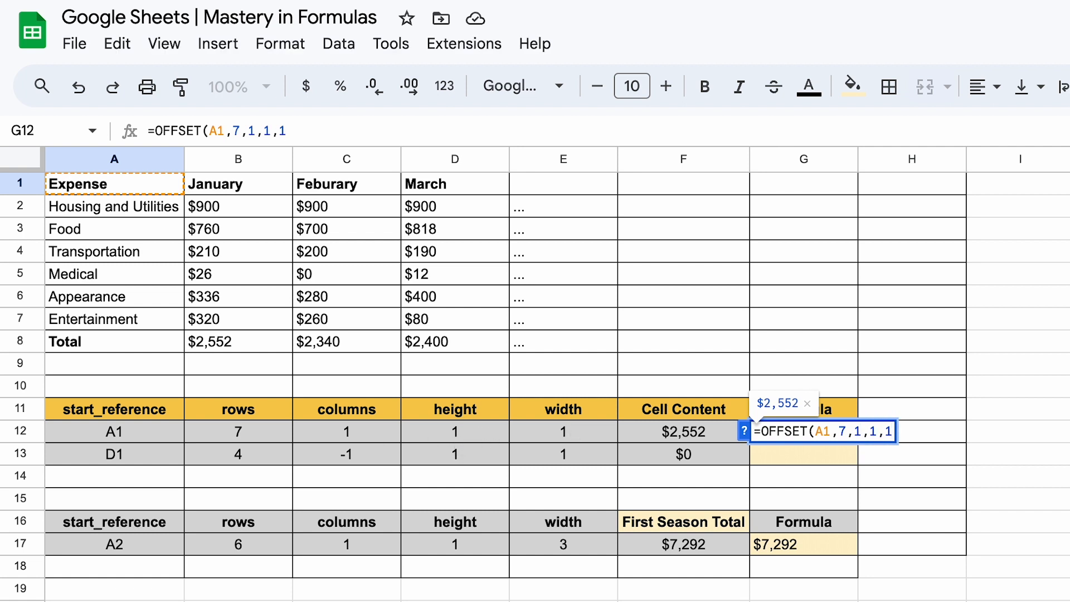
type(")")
key("Return")
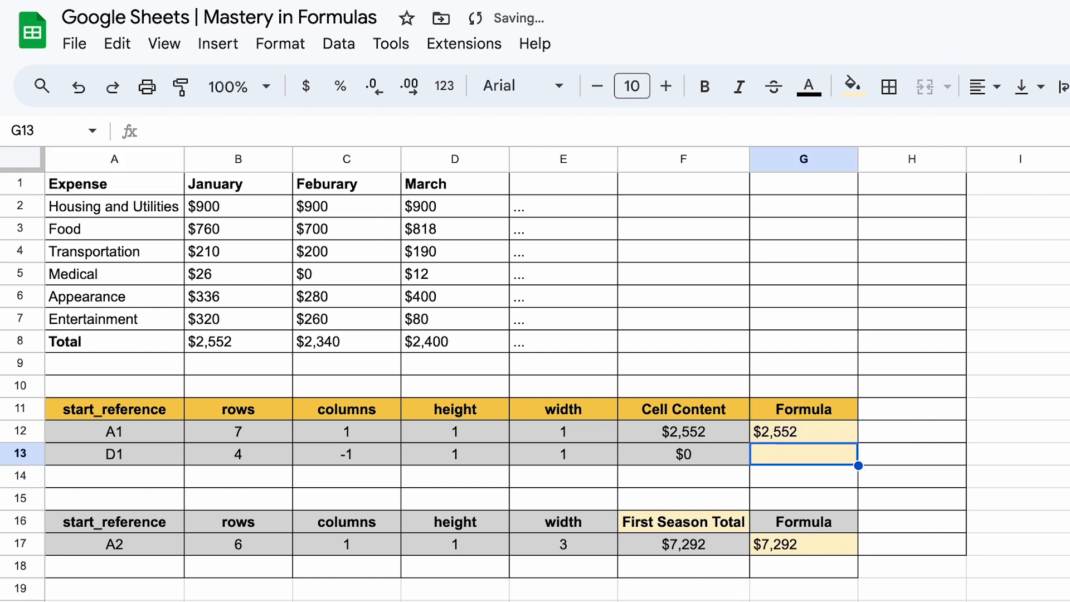
Step: Trace how the row 12 OFFSET arguments lead from A1 to B8, checking the rows, columns, height and width against the expense table
key("Up")
left_click(240, 346)
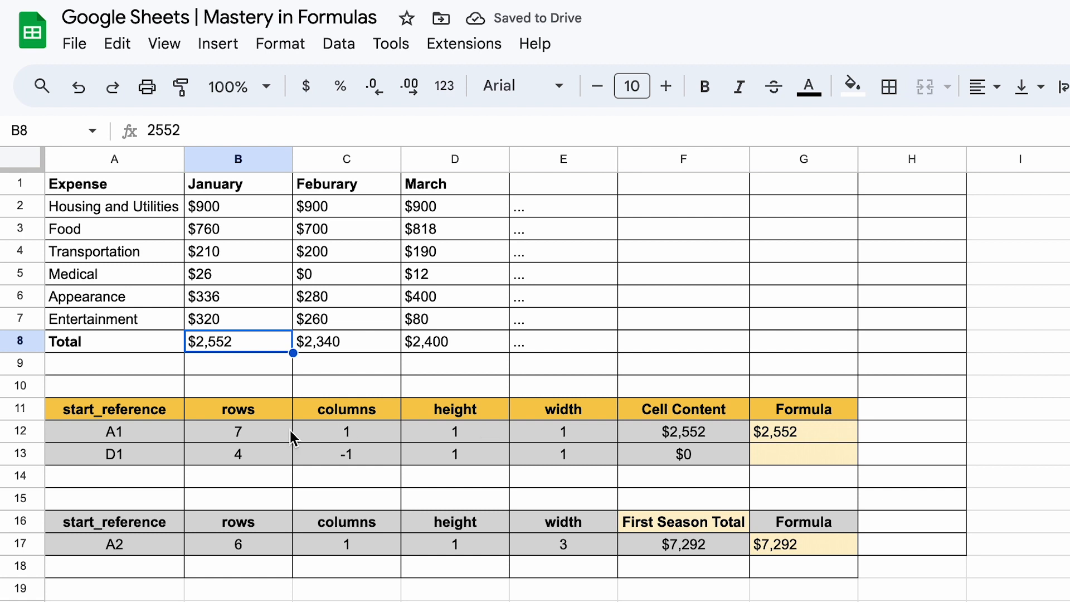
left_click_drag(145, 206, 135, 316)
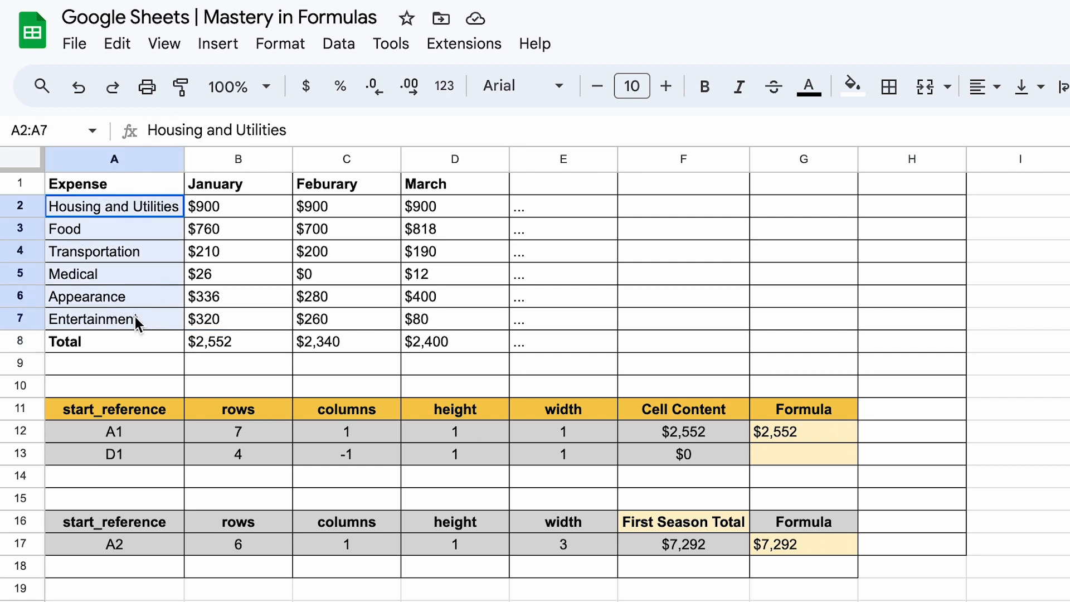
left_click_drag(128, 186, 136, 317)
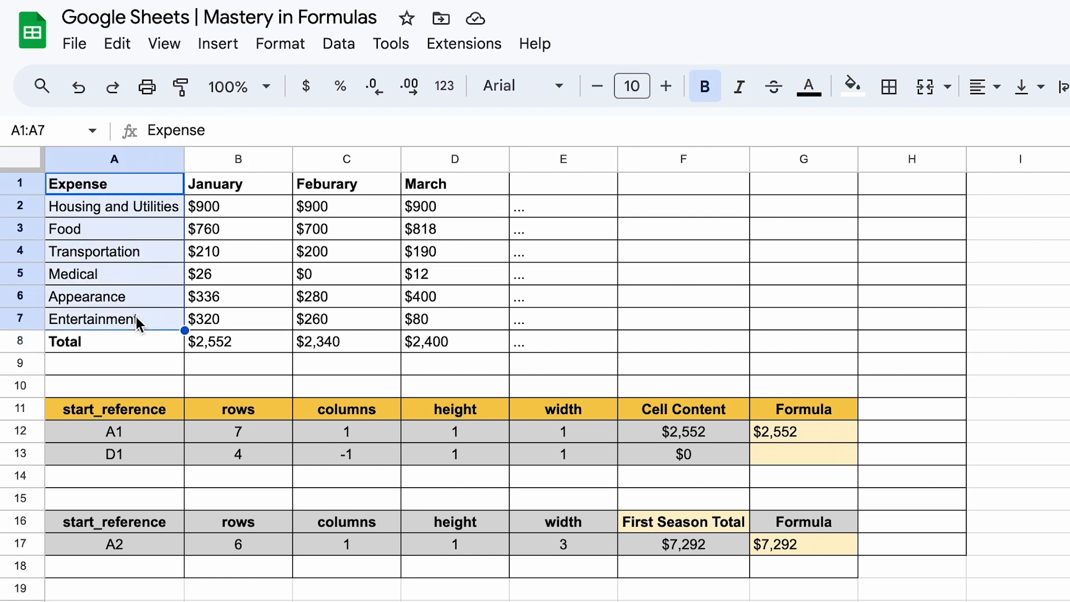
left_click(352, 432)
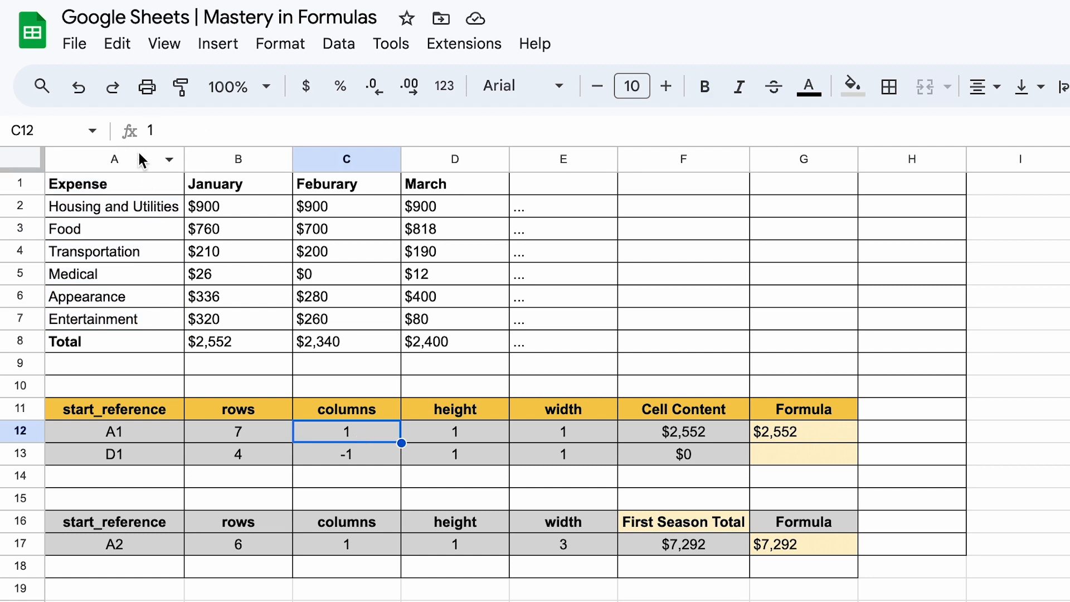
left_click(139, 155)
left_click(223, 349)
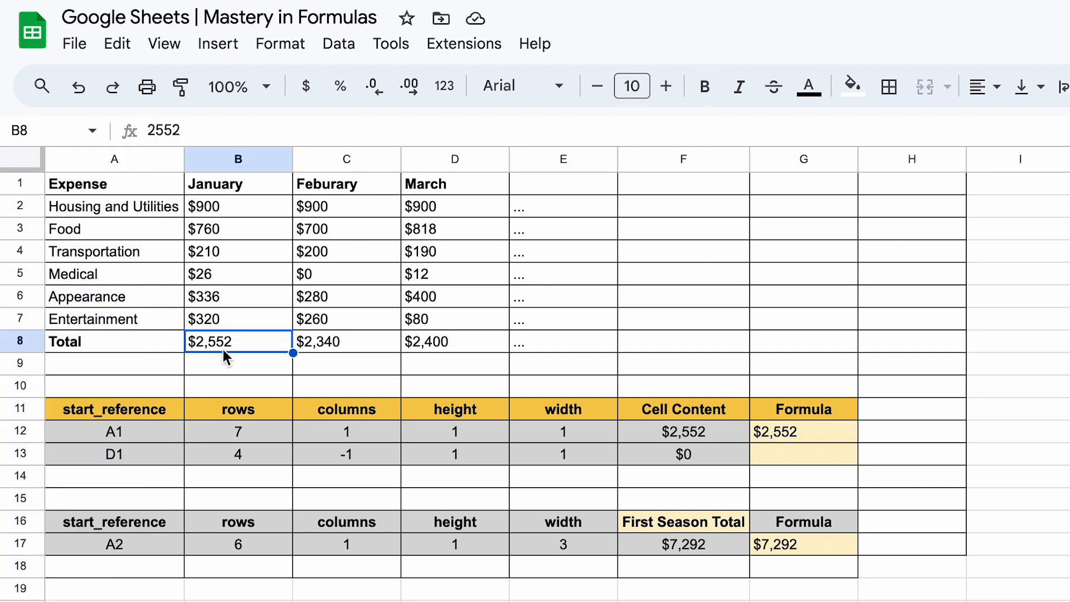
left_click(461, 430)
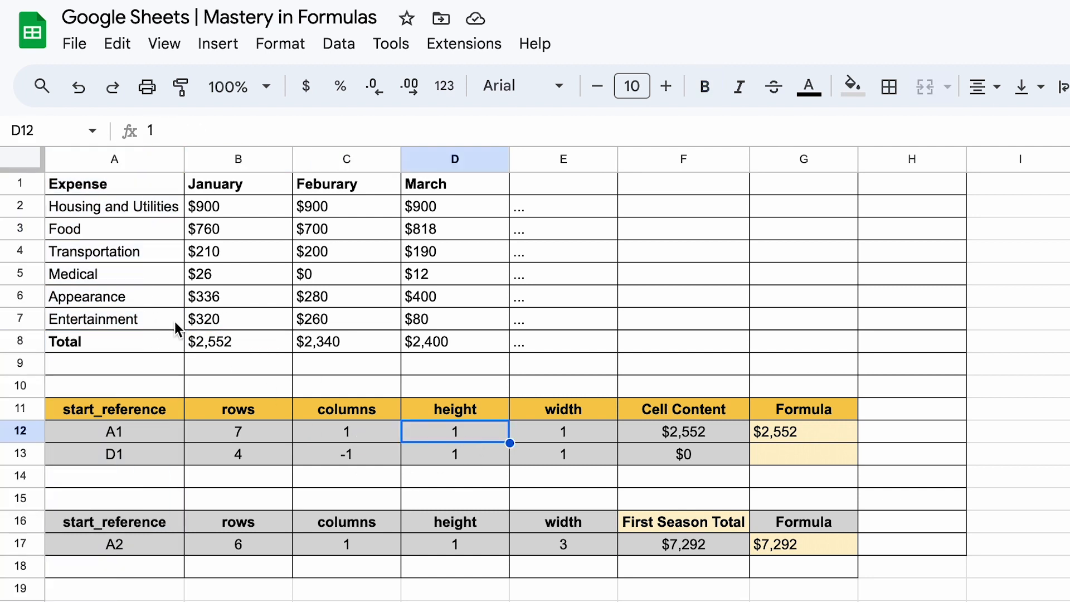
left_click(224, 344)
left_click(560, 432)
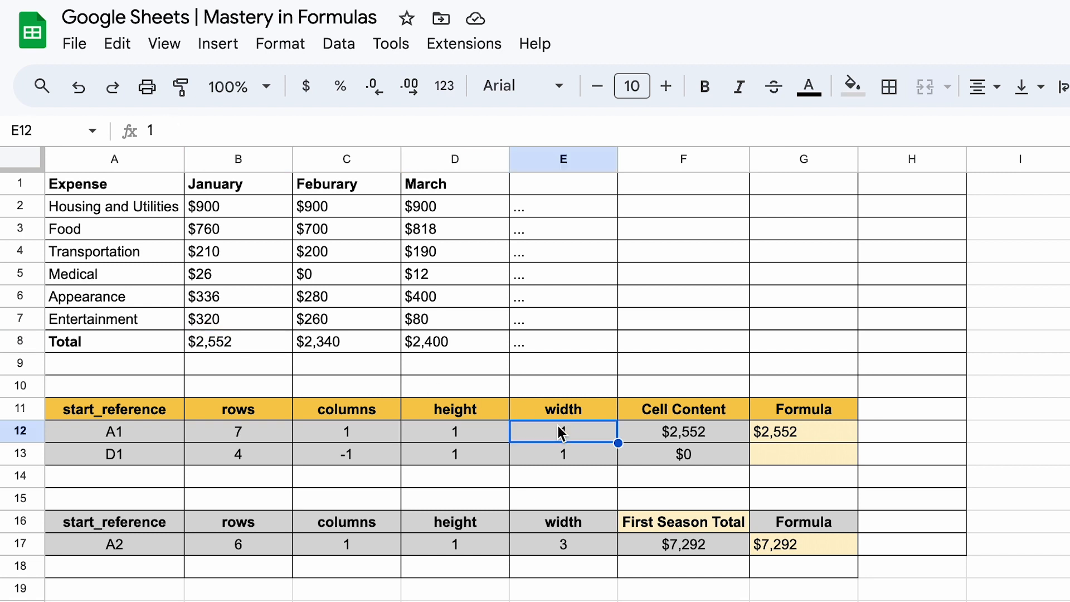
Step: Set the width argument of the OFFSET formula in G12 to 3 and compare the returned row with the monthly totals in B8:D8
left_click(811, 430)
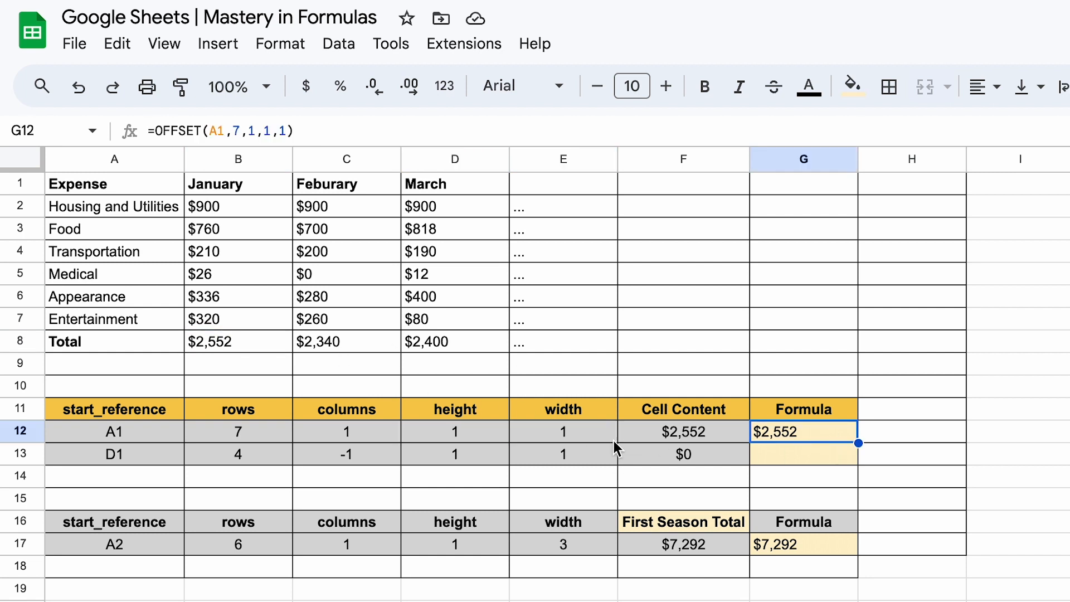
left_click(286, 129)
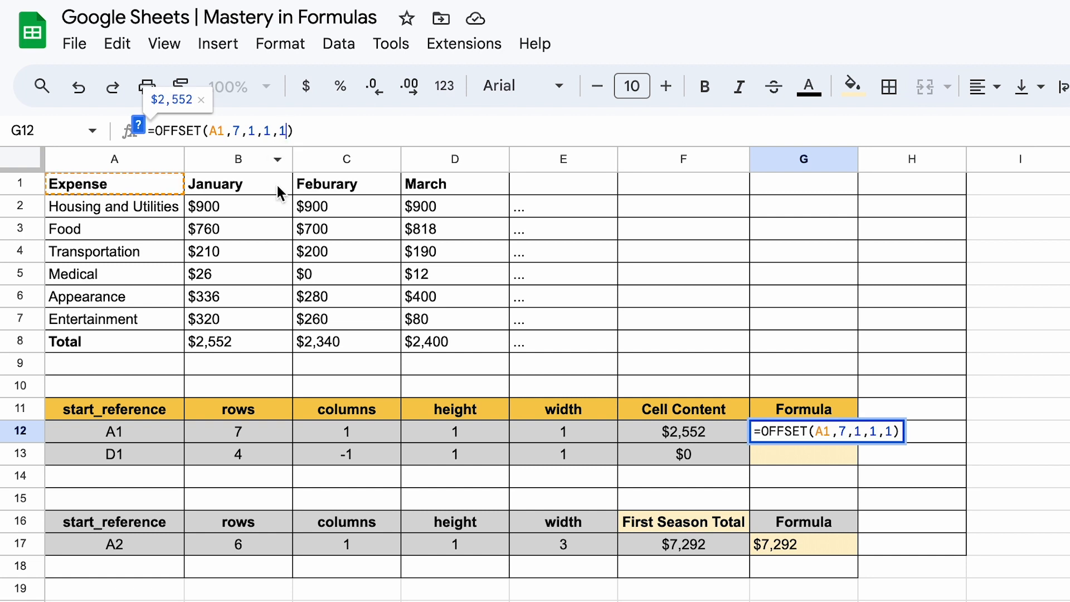
key("BackSpace")
type("3")
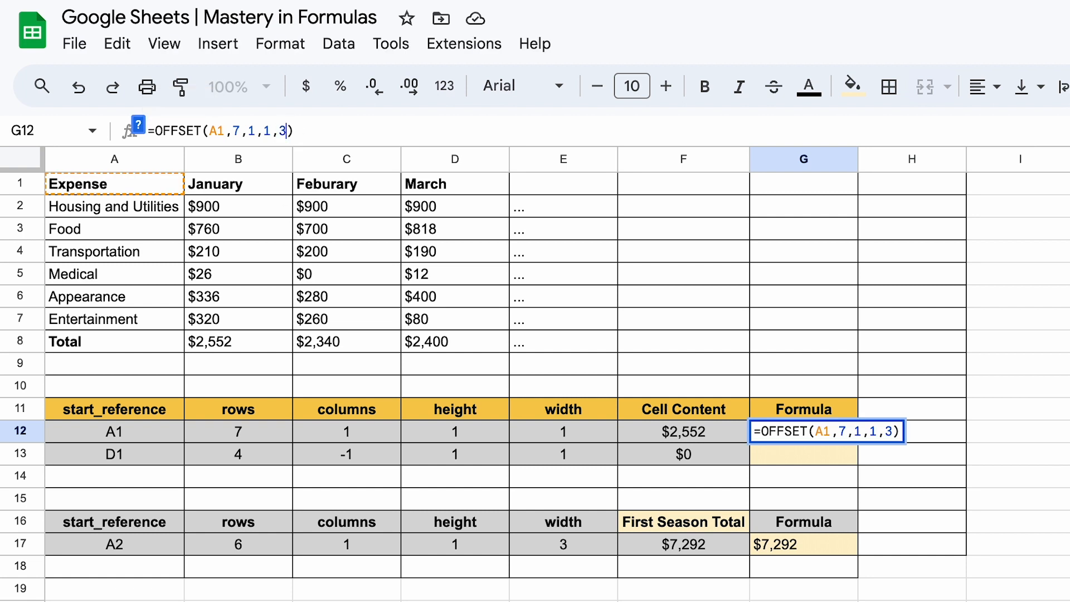
key("Return")
key("Up")
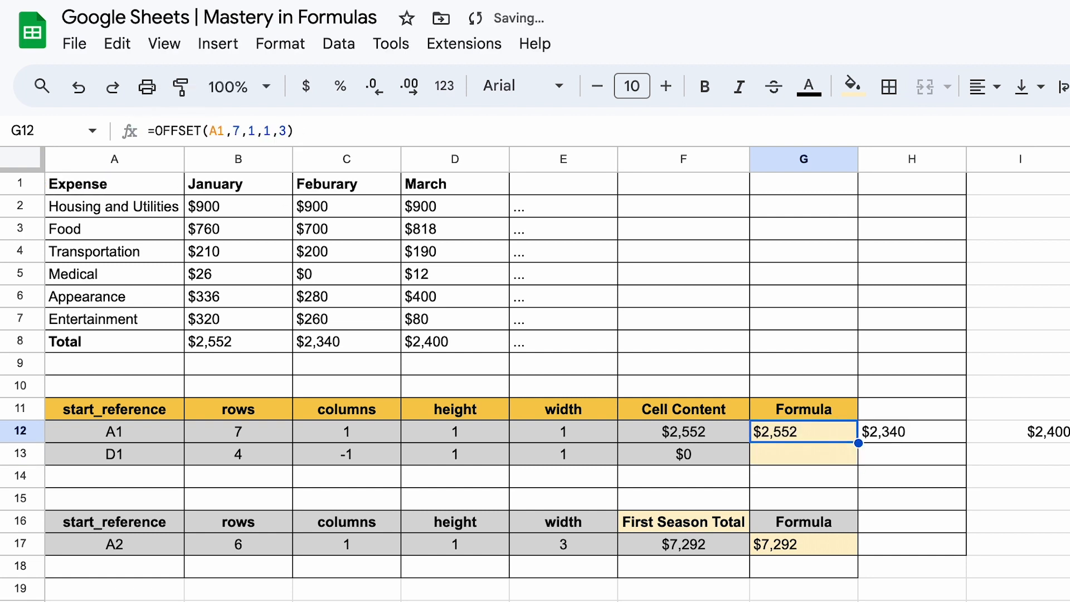
left_click(239, 344)
left_click(337, 344)
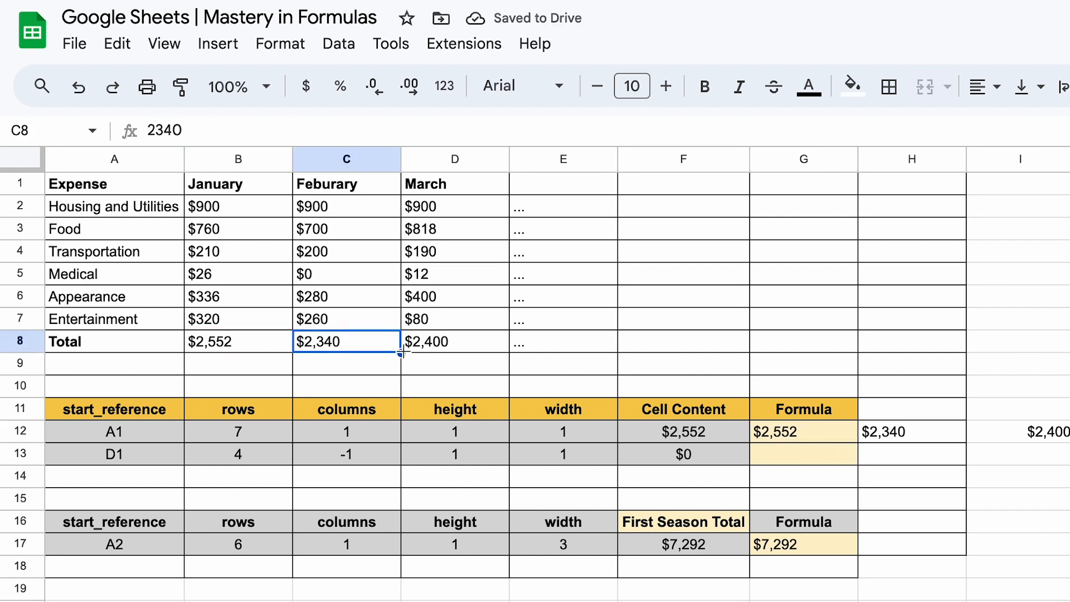
left_click(436, 350)
left_click_drag(806, 431, 1067, 432)
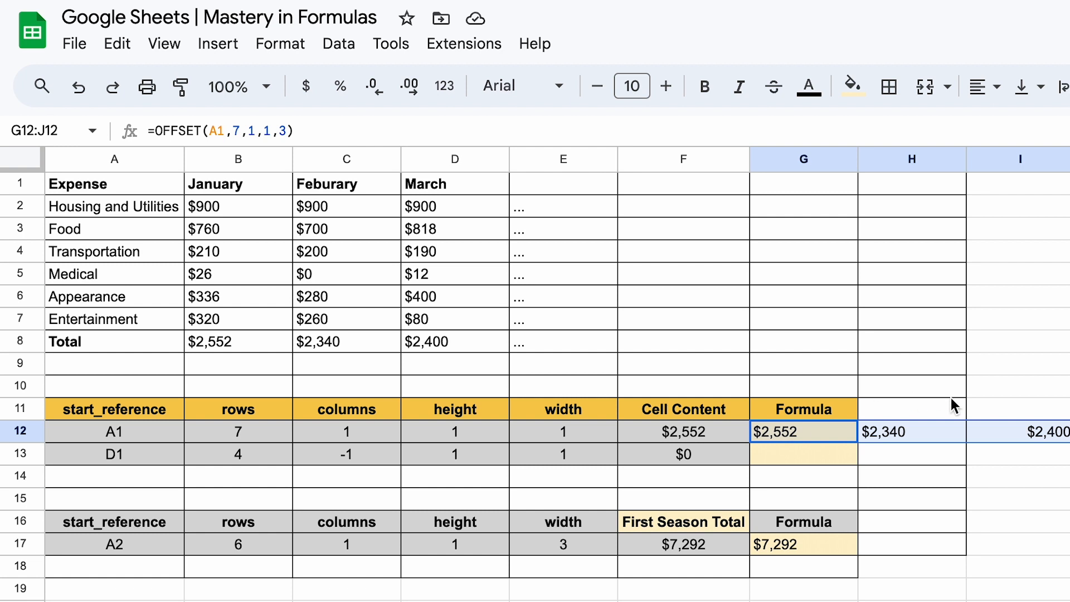
Step: Set both the rows and height arguments in G12 to 4, making =OFFSET(A1,4,1,4,3), and check the output in G12:G15
left_click(778, 430)
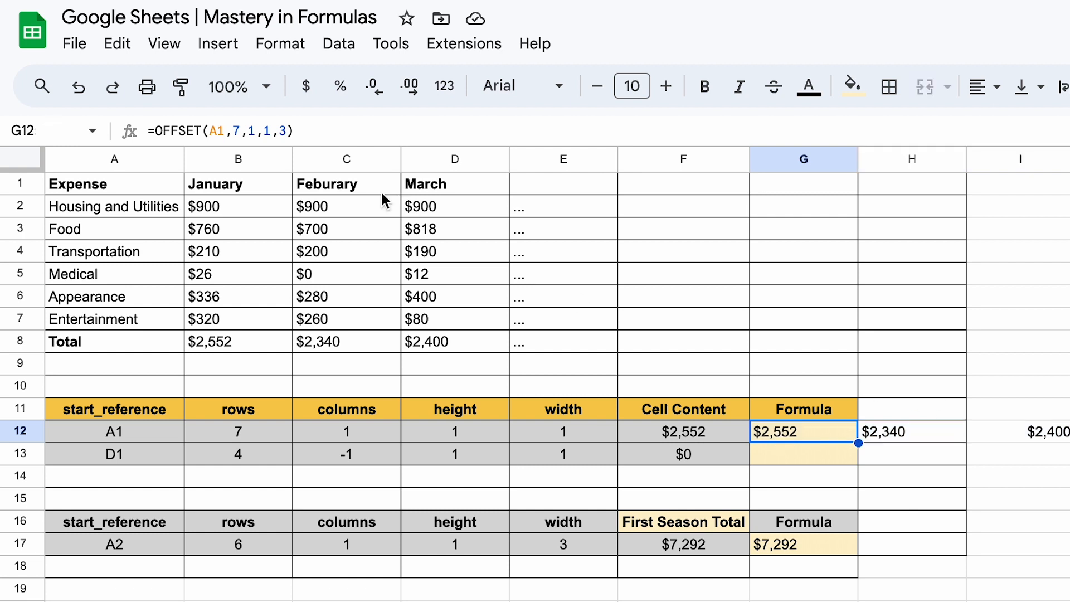
left_click(273, 132)
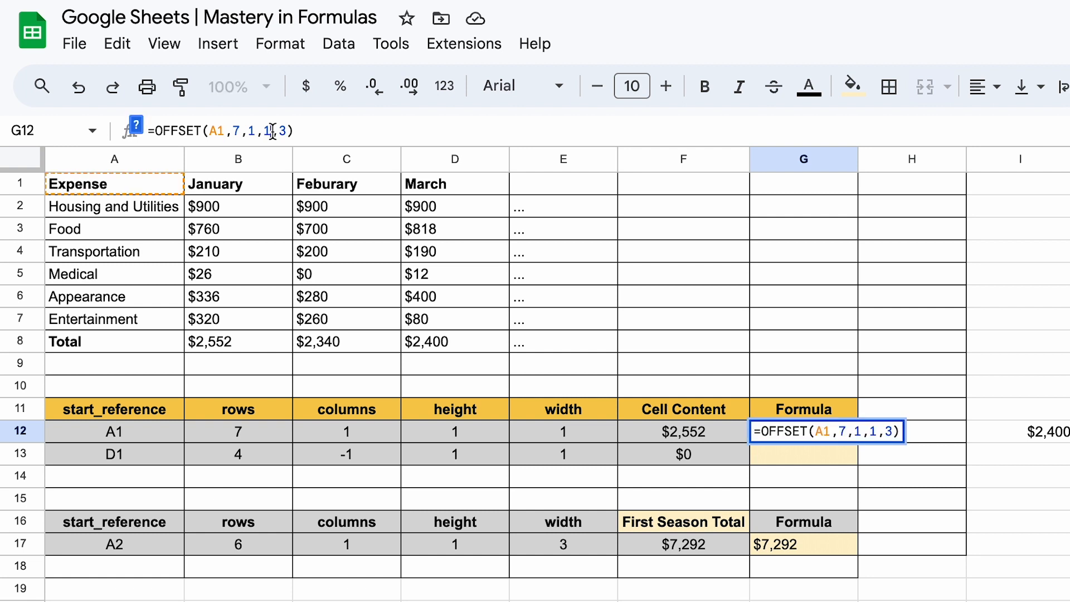
double_click(236, 133)
type("4")
left_click(254, 131)
left_click(269, 133)
key("BackSpace")
type("4")
key("Return")
key("Up")
key("shift+Down")
key("shift+Down")
key("shift+Down")
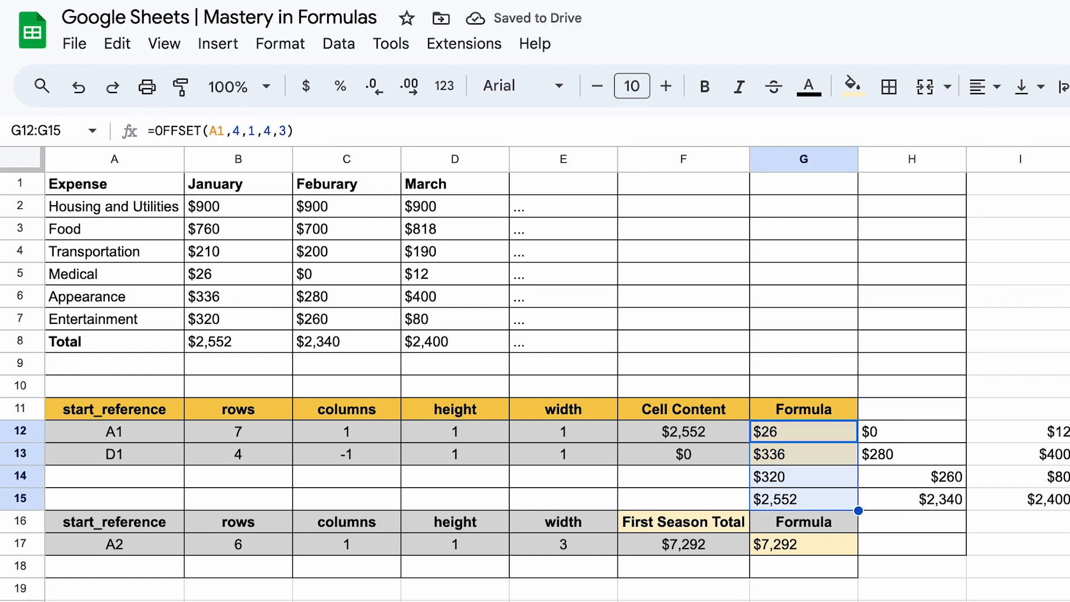
key("shift+Up")
key("shift+Up")
key("shift+Up")
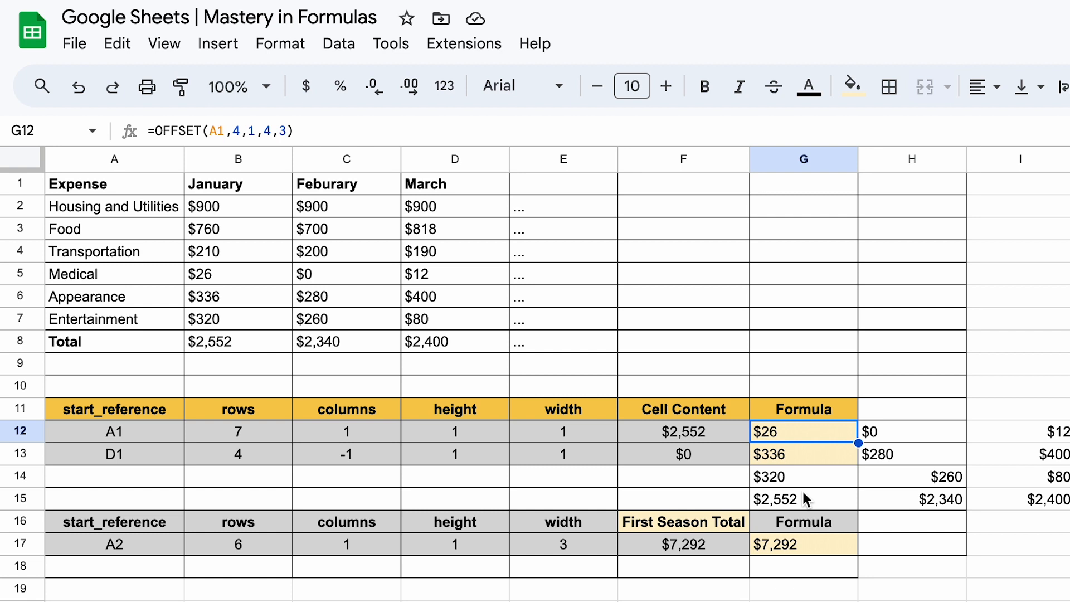
Step: Examine the First Season Total formula =SUM(OFFSET(A2, 6, 1, 1, 3)) in G17, looking at SUM and its nested OFFSET, leaving it as is
left_click(791, 542)
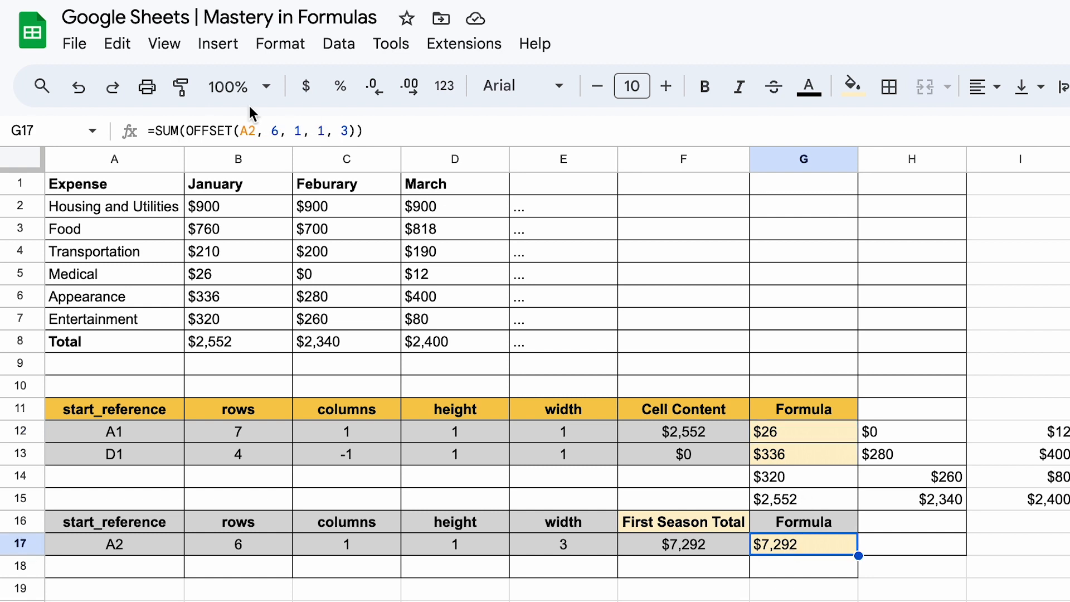
double_click(170, 133)
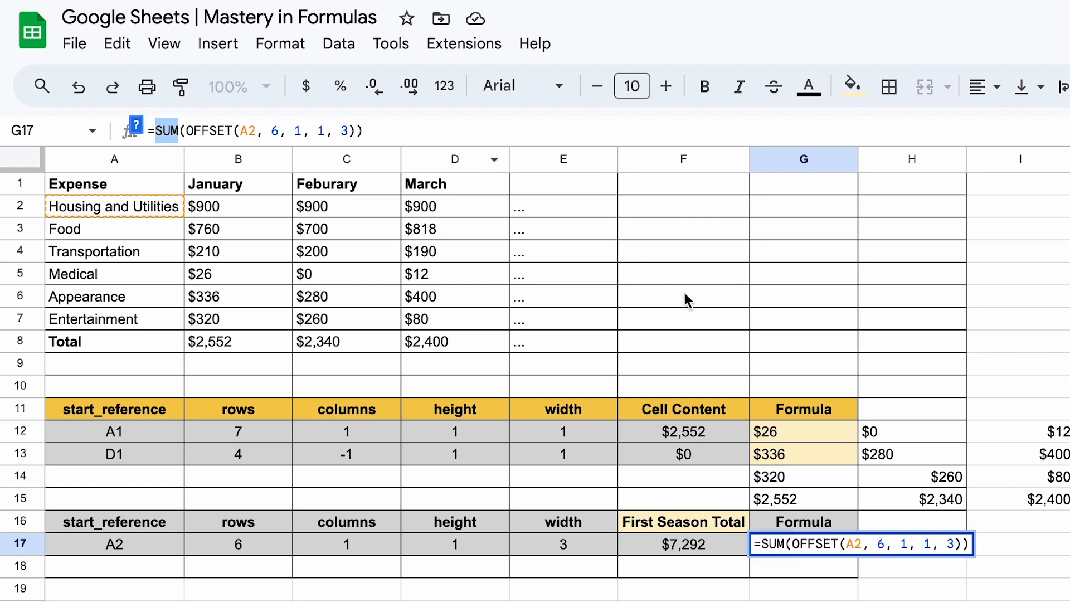
left_click(811, 441)
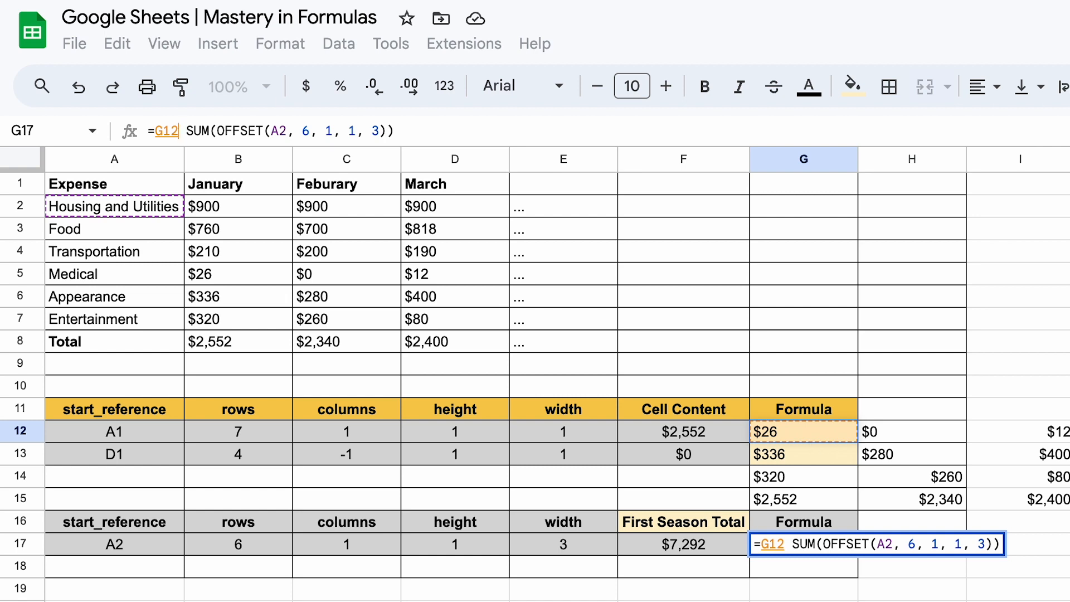
key("Escape")
left_click(168, 136)
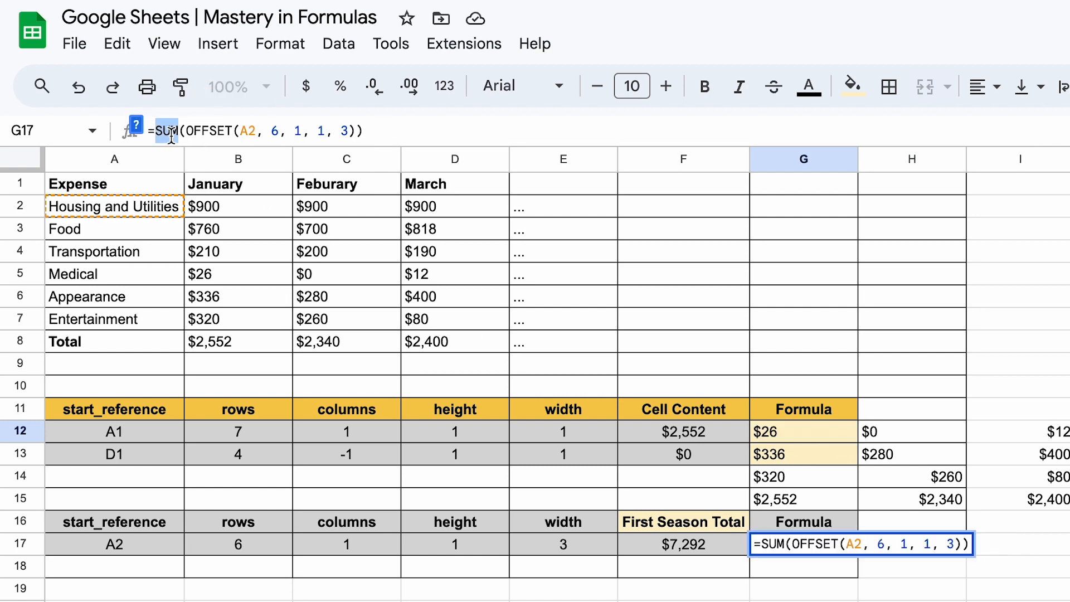
left_click_drag(185, 132, 362, 136)
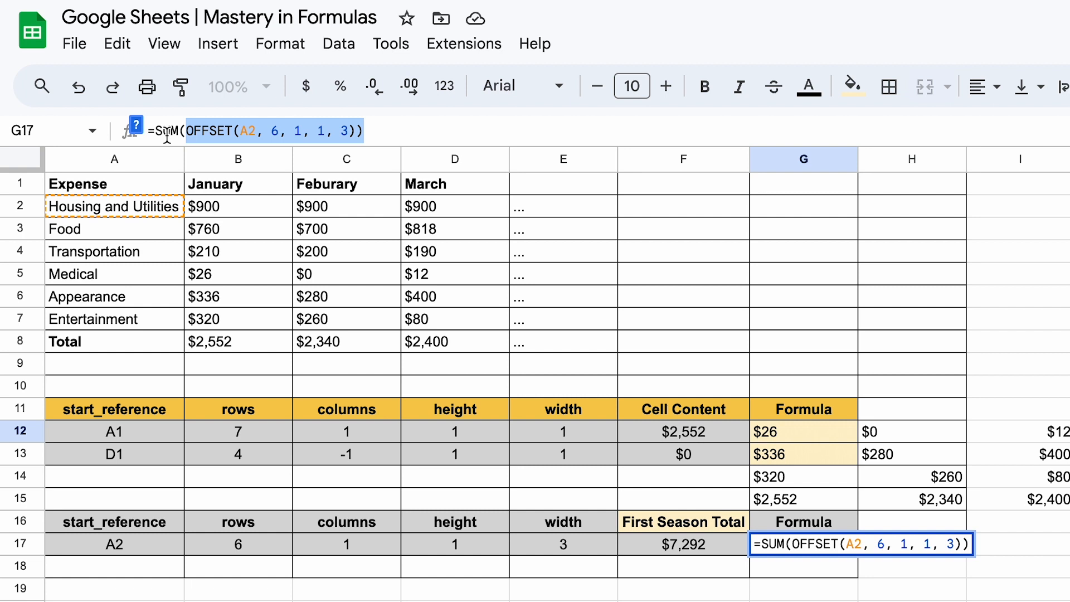
key("Return")
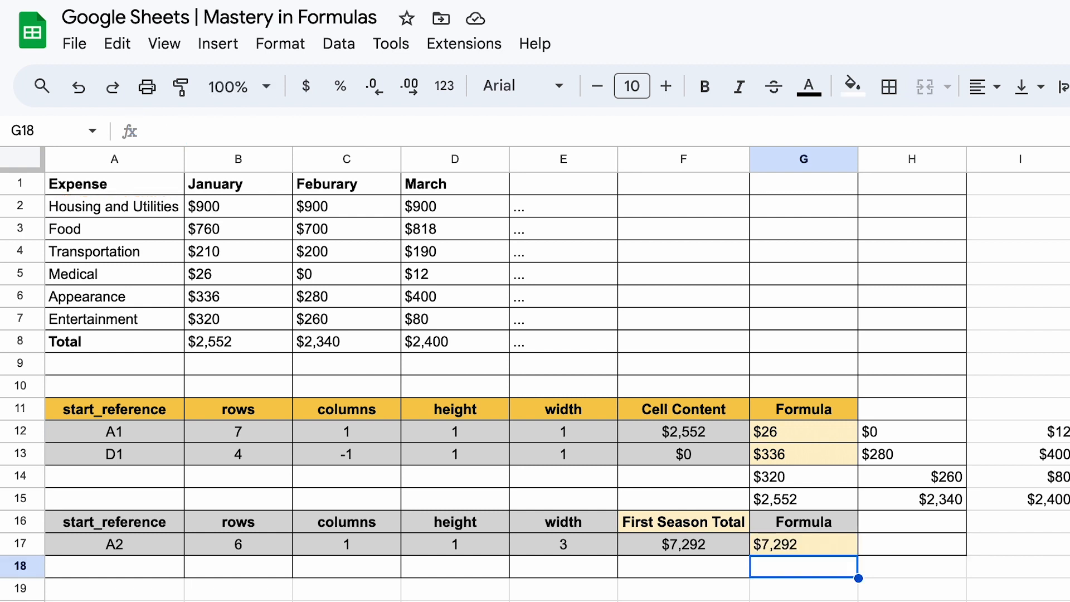